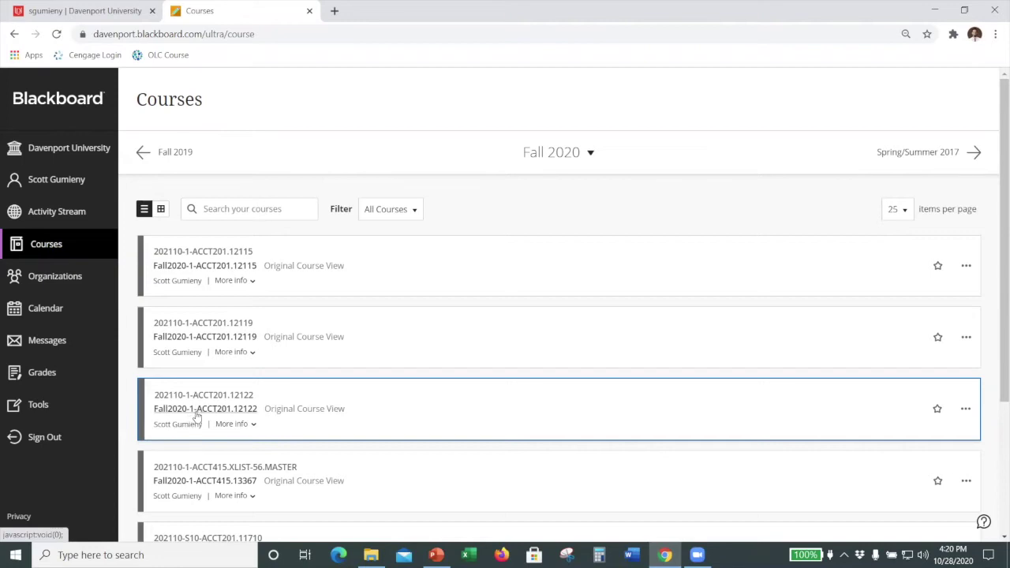
Step: Open the Fall2020-1-ACCT201.12122 course and view the item types that can be added to its course menu
{"action": "left_click", "coordinate": [197, 413]}
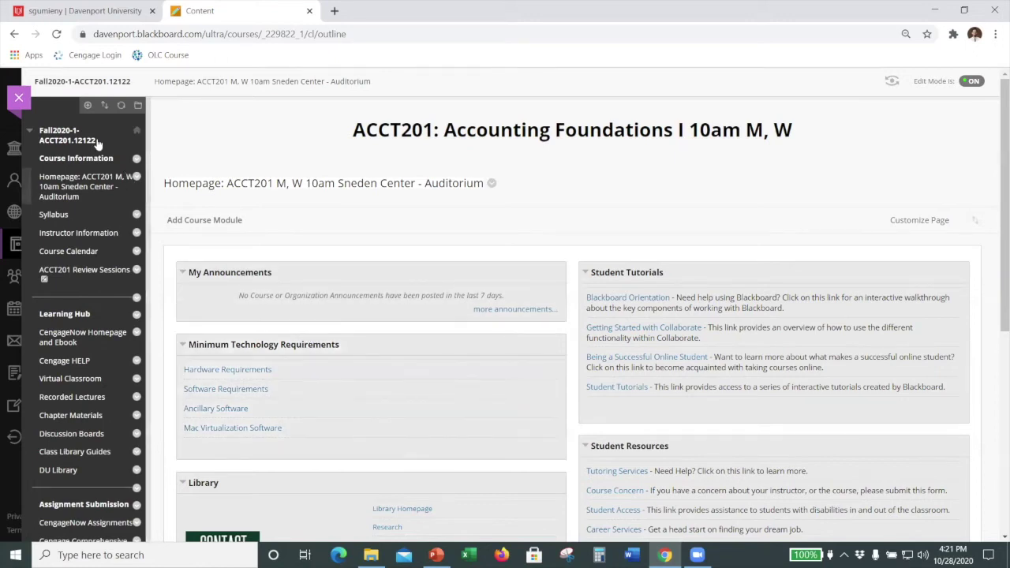
{"action": "left_click", "coordinate": [87, 105]}
{"action": "left_click", "coordinate": [88, 105]}
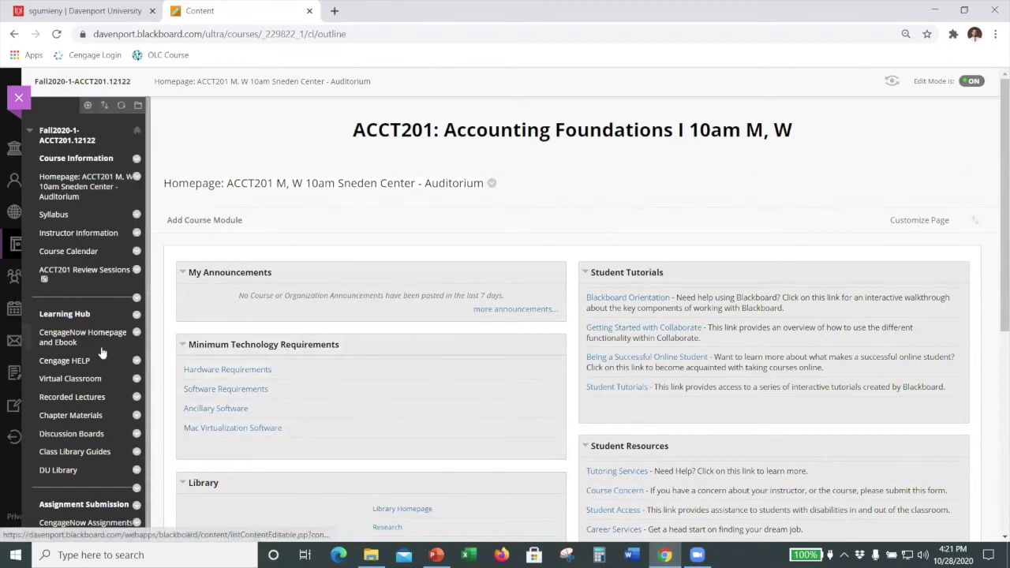
{"action": "scroll", "coordinate": [91, 312], "scroll_direction": "down", "scroll_amount": 1}
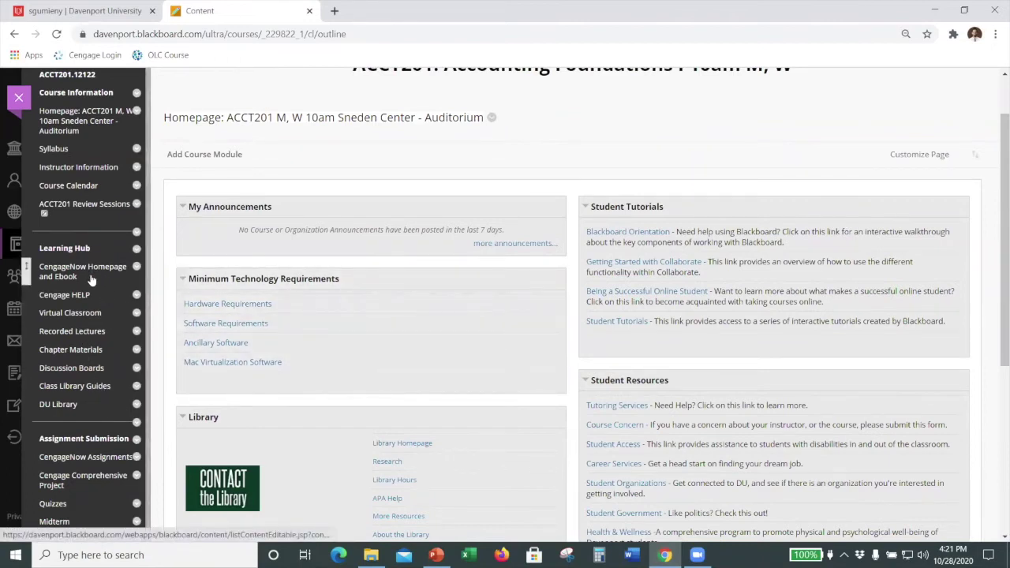
{"action": "scroll", "coordinate": [158, 270], "scroll_direction": "up", "scroll_amount": 2}
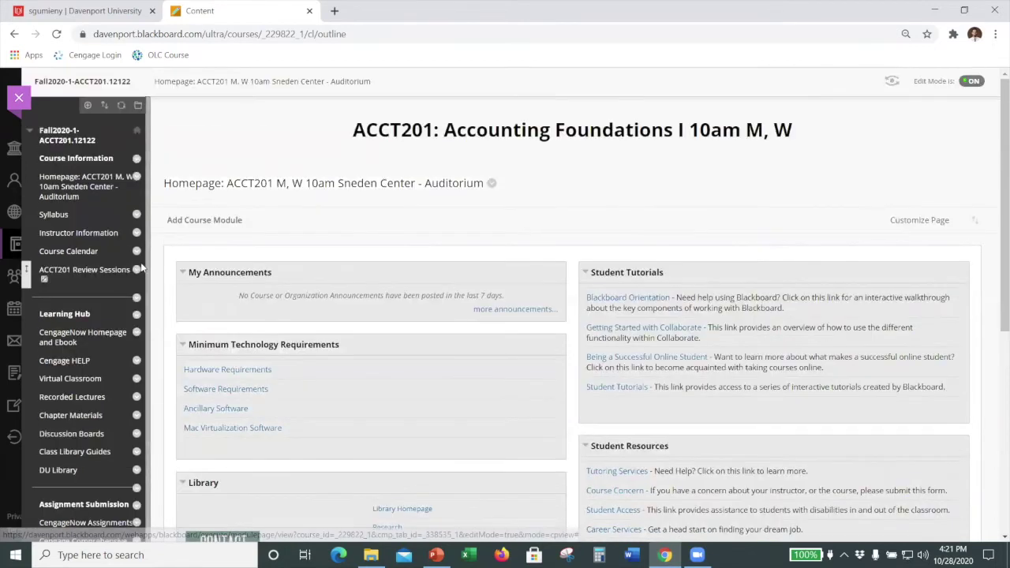
{"action": "left_click", "coordinate": [89, 105]}
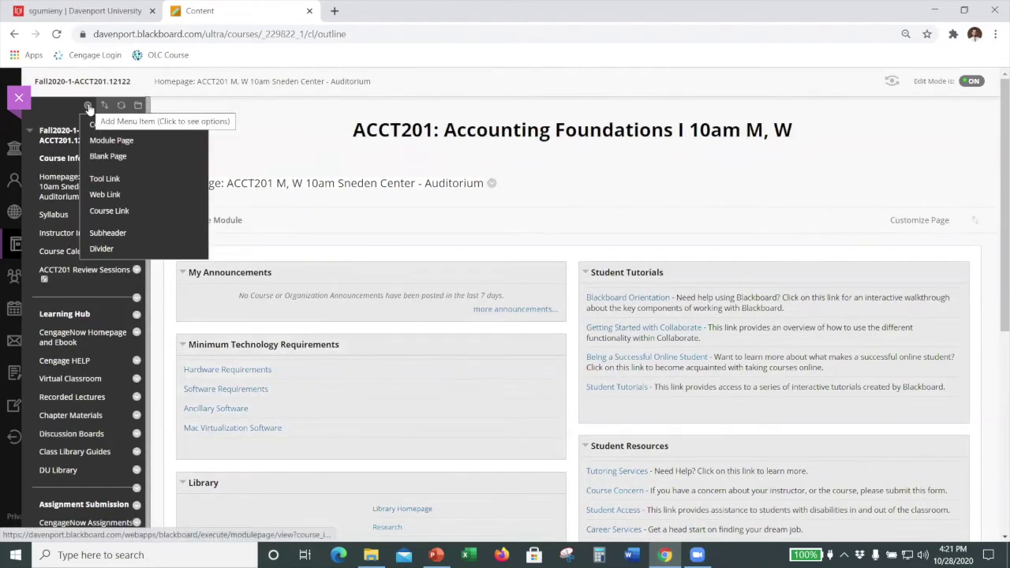
{"action": "left_click", "coordinate": [89, 105]}
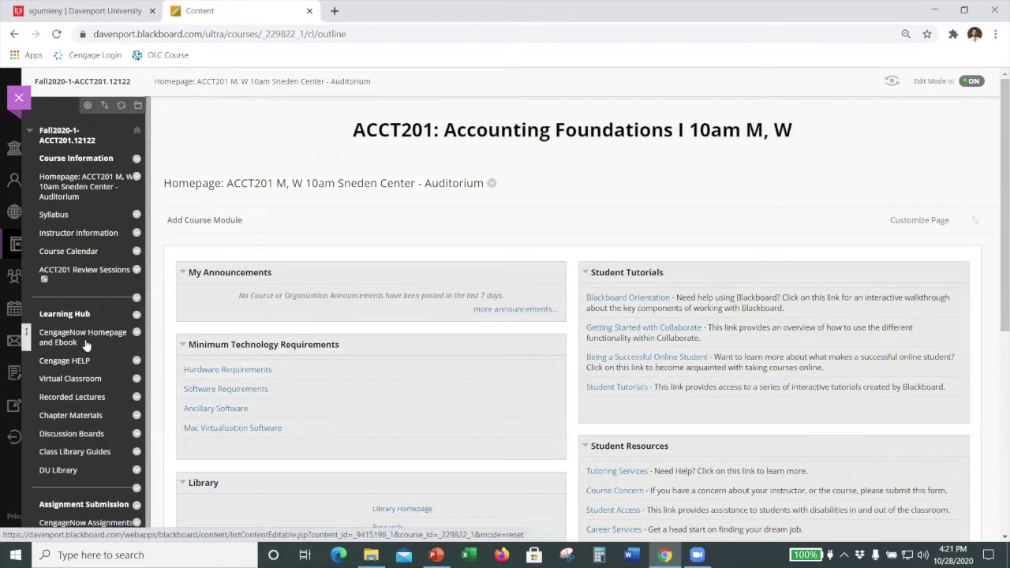
Step: Look over the course menu and open the CengageNow Homepage and Ebook page under Learning Hub
{"action": "scroll", "coordinate": [86, 341], "scroll_direction": "down", "scroll_amount": 1}
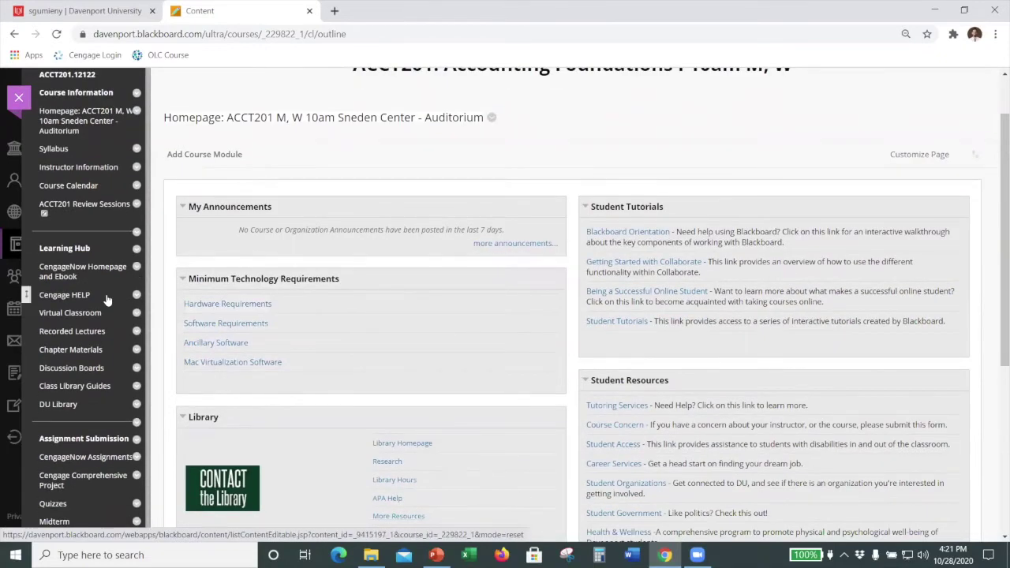
{"action": "scroll", "coordinate": [158, 304], "scroll_direction": "up", "scroll_amount": 1}
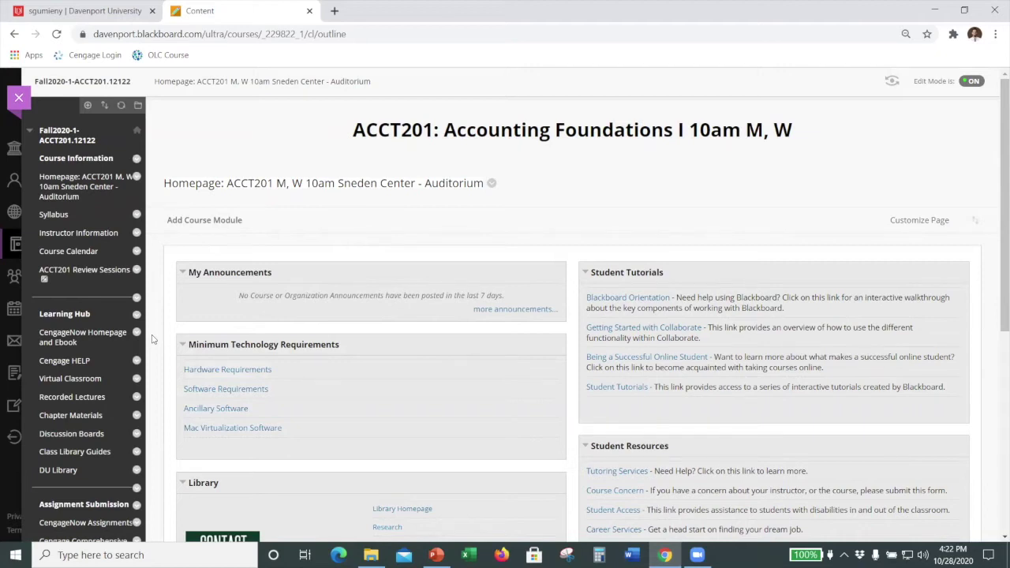
{"action": "scroll", "coordinate": [75, 289], "scroll_direction": "down", "scroll_amount": 1}
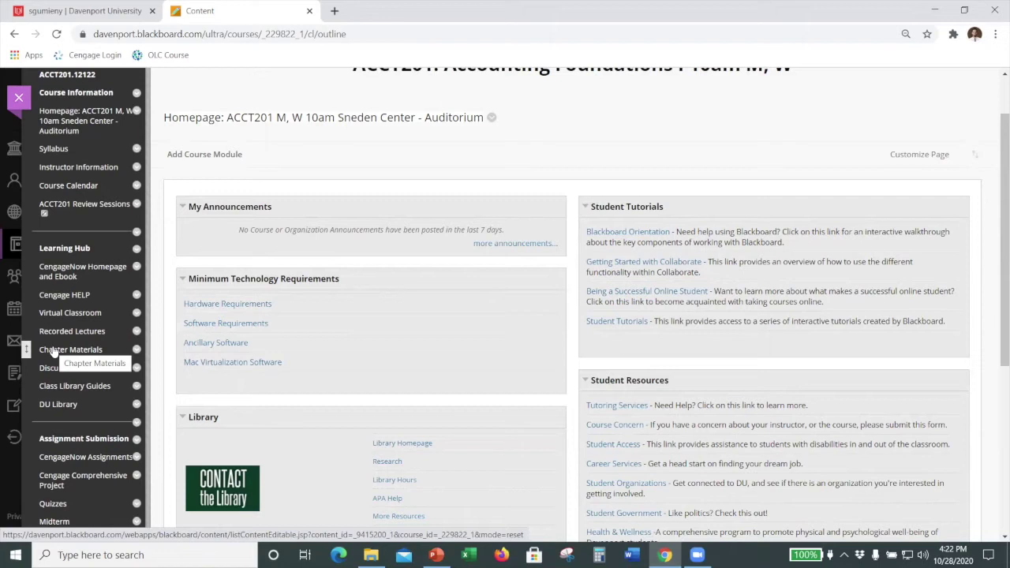
{"action": "left_click", "coordinate": [64, 273]}
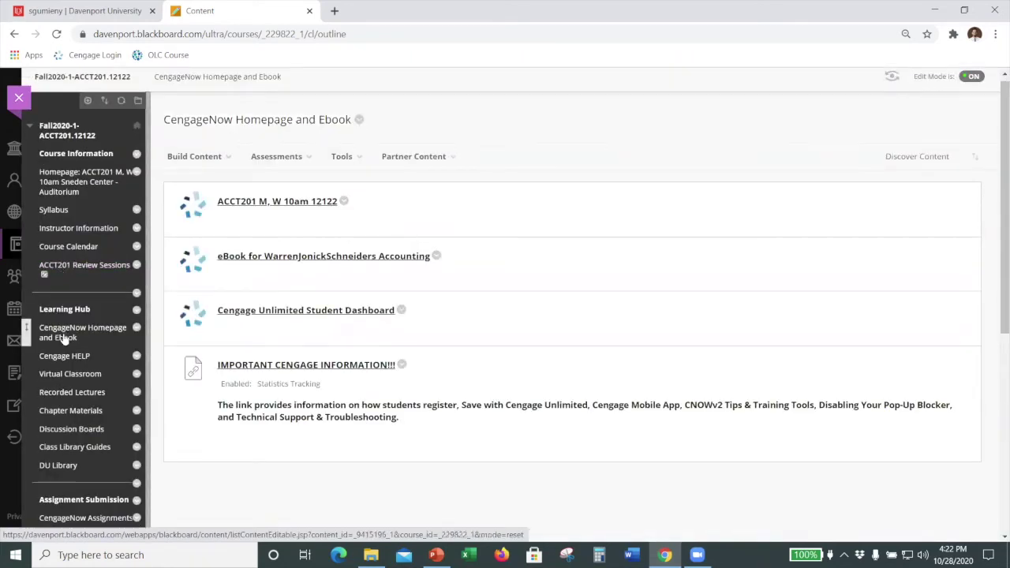
Step: View the course's Cengage HELP page, followed by its Virtual Classroom page
{"action": "scroll", "coordinate": [157, 237], "scroll_direction": "down", "scroll_amount": 1}
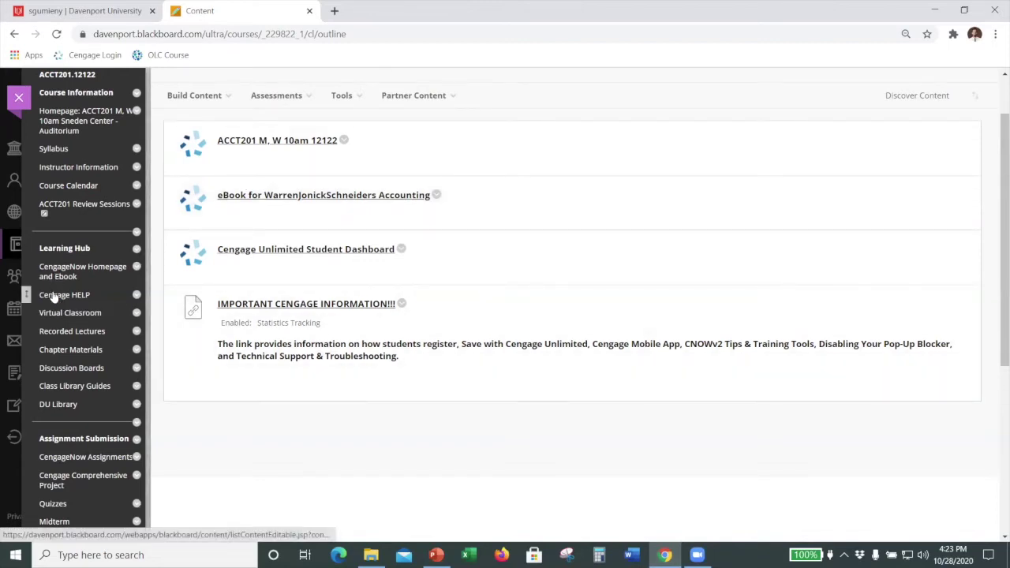
{"action": "left_click", "coordinate": [54, 295]}
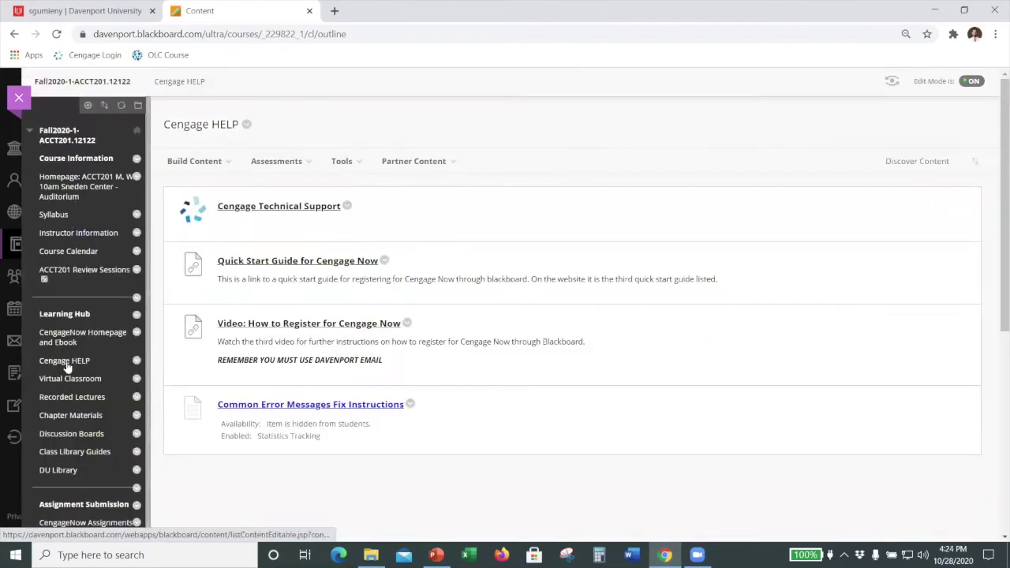
{"action": "scroll", "coordinate": [45, 331], "scroll_direction": "down", "scroll_amount": 1}
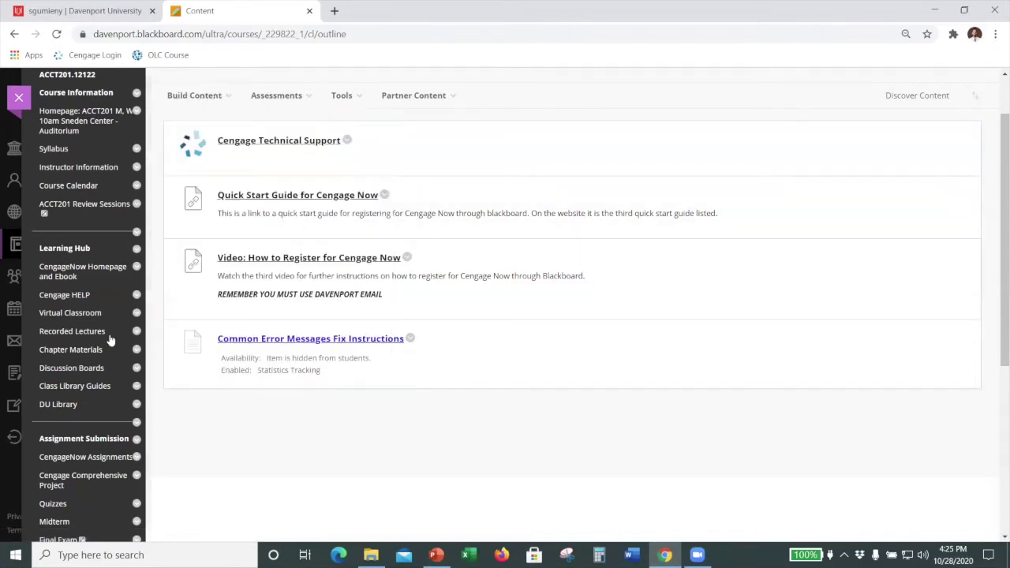
{"action": "left_click", "coordinate": [70, 313]}
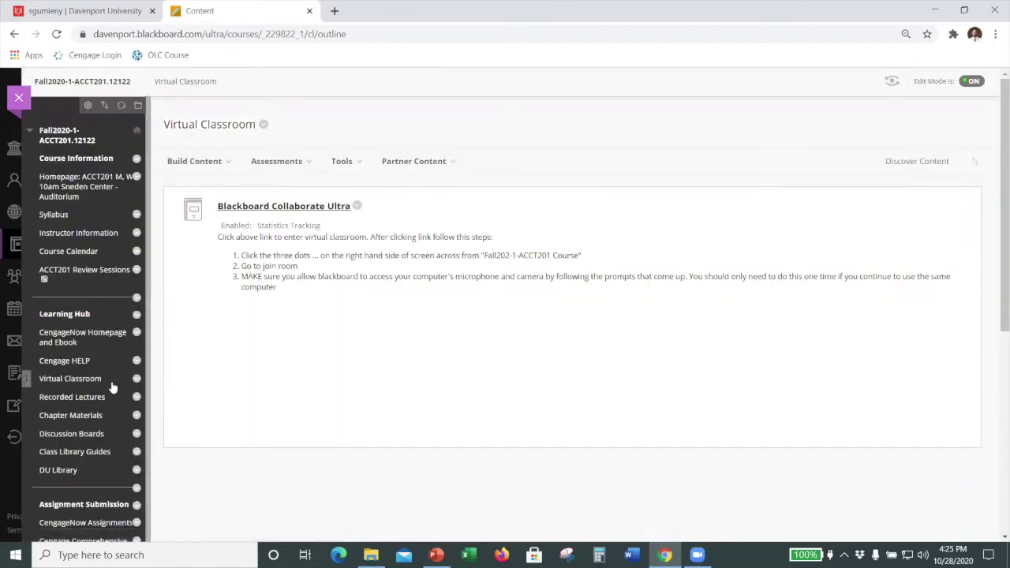
Step: Open the Recorded Lectures page and look through its introductory recordings and chapter folders
{"action": "scroll", "coordinate": [113, 387], "scroll_direction": "down", "scroll_amount": 1}
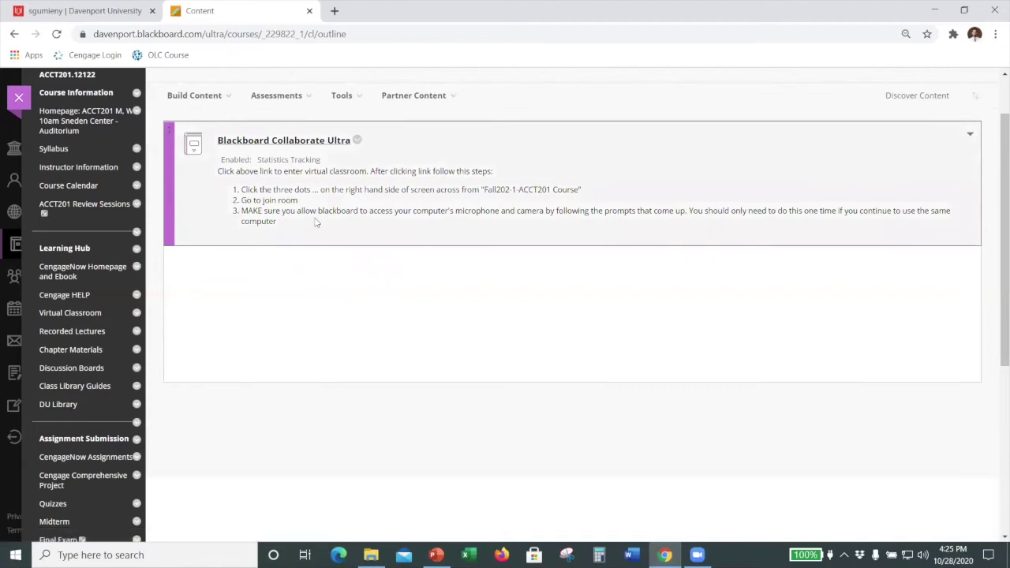
{"action": "scroll", "coordinate": [126, 371], "scroll_direction": "down", "scroll_amount": 1}
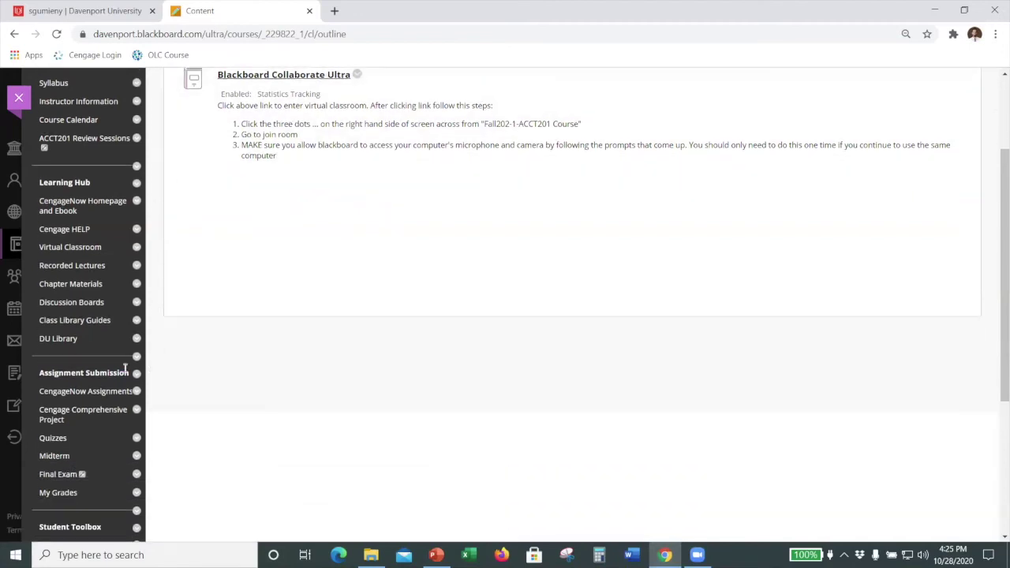
{"action": "left_click", "coordinate": [63, 266]}
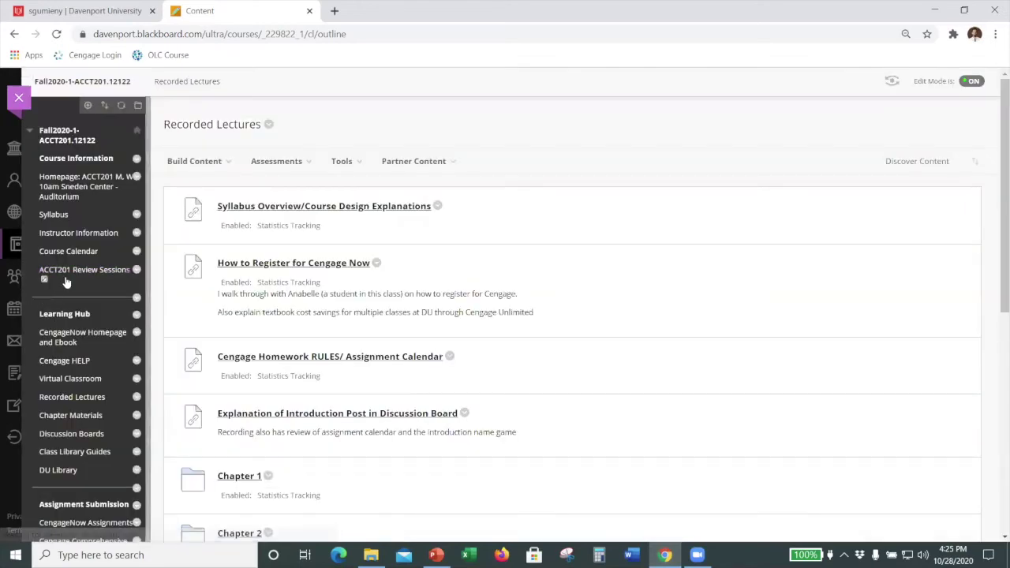
{"action": "scroll", "coordinate": [266, 214], "scroll_direction": "down", "scroll_amount": 1}
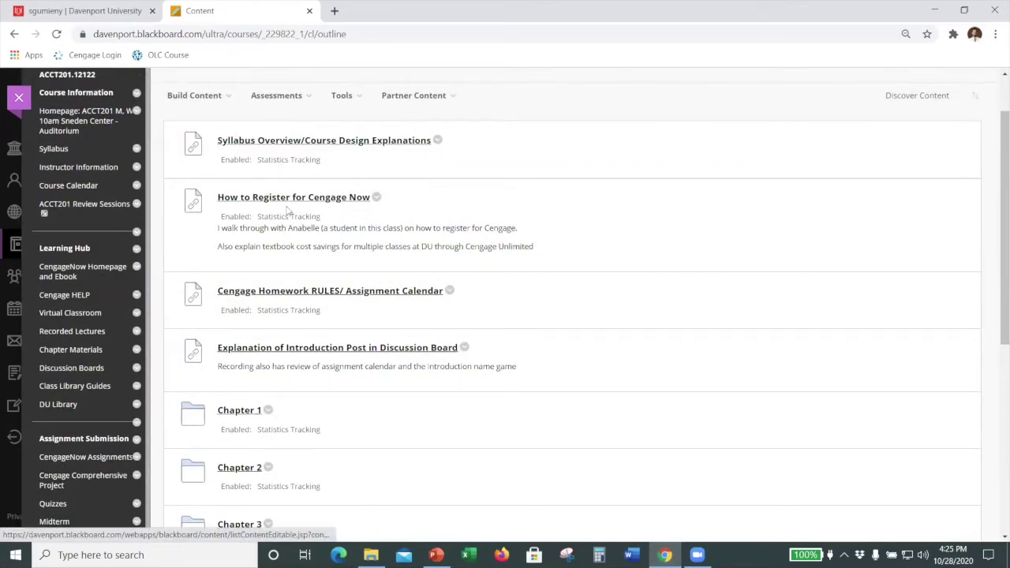
{"action": "scroll", "coordinate": [247, 229], "scroll_direction": "down", "scroll_amount": 2}
{"action": "scroll", "coordinate": [243, 224], "scroll_direction": "down", "scroll_amount": 1}
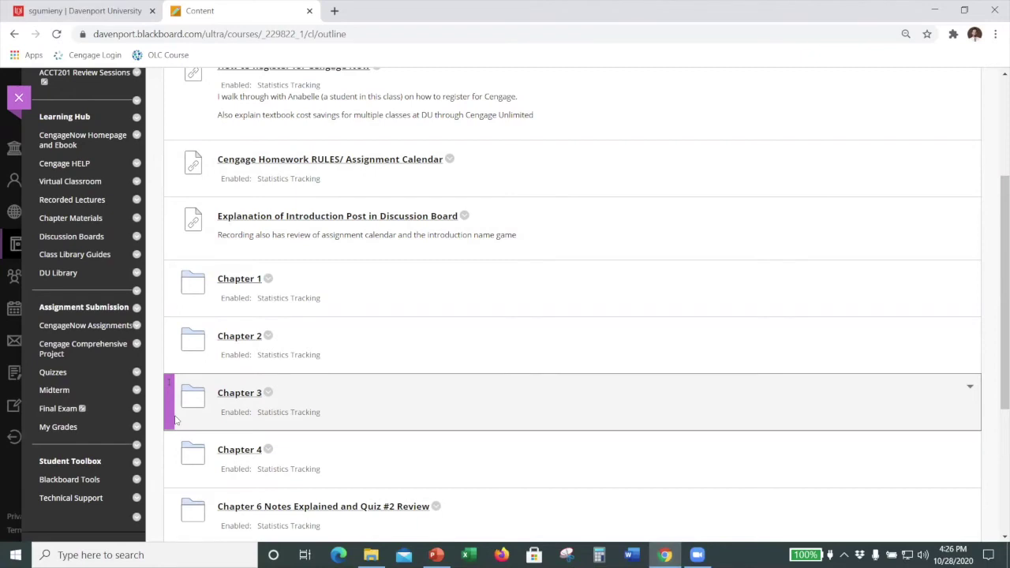
Step: Open CengageNow Assignments and view the contents of the Chapter 1 - Introduction to Accounting and Business folder
{"action": "scroll", "coordinate": [207, 406], "scroll_direction": "up", "scroll_amount": 1}
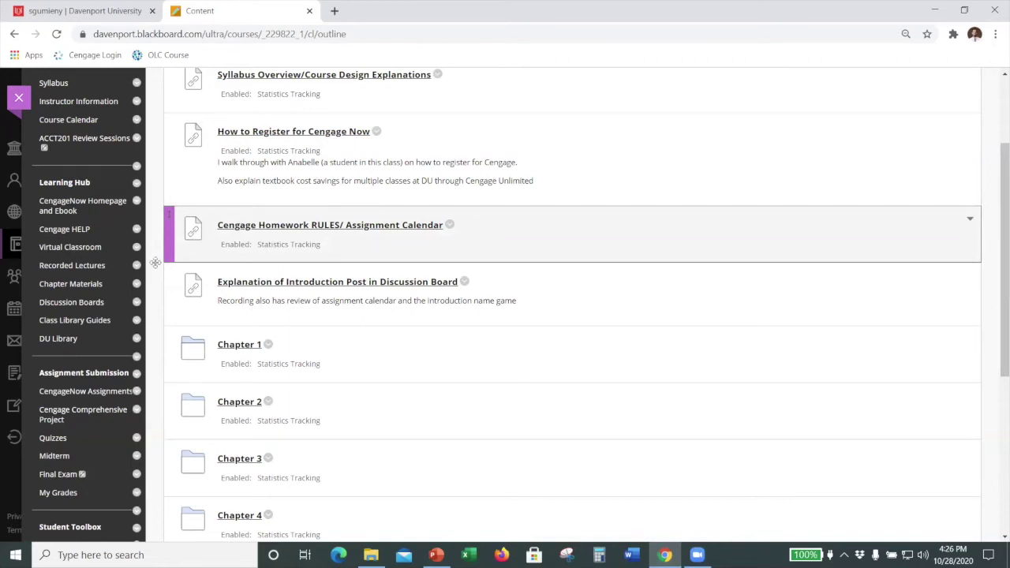
{"action": "left_click", "coordinate": [74, 392]}
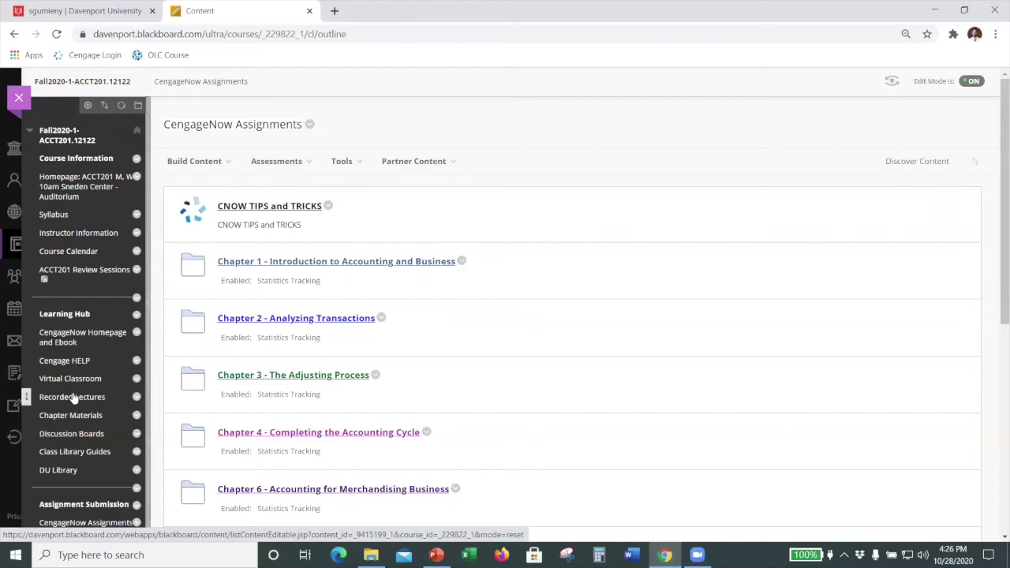
{"action": "scroll", "coordinate": [72, 399], "scroll_direction": "down", "scroll_amount": 1}
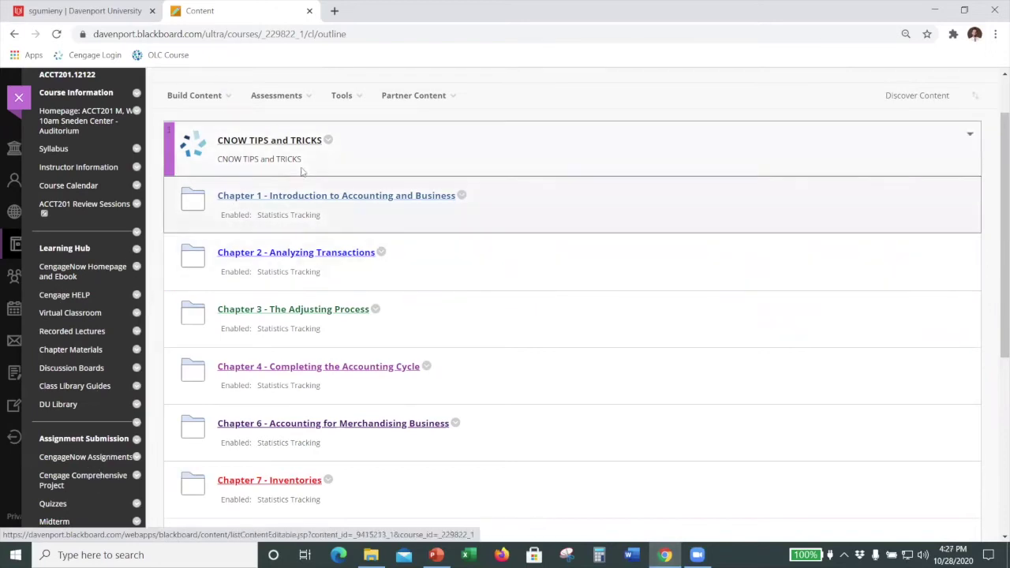
{"action": "left_click", "coordinate": [290, 197]}
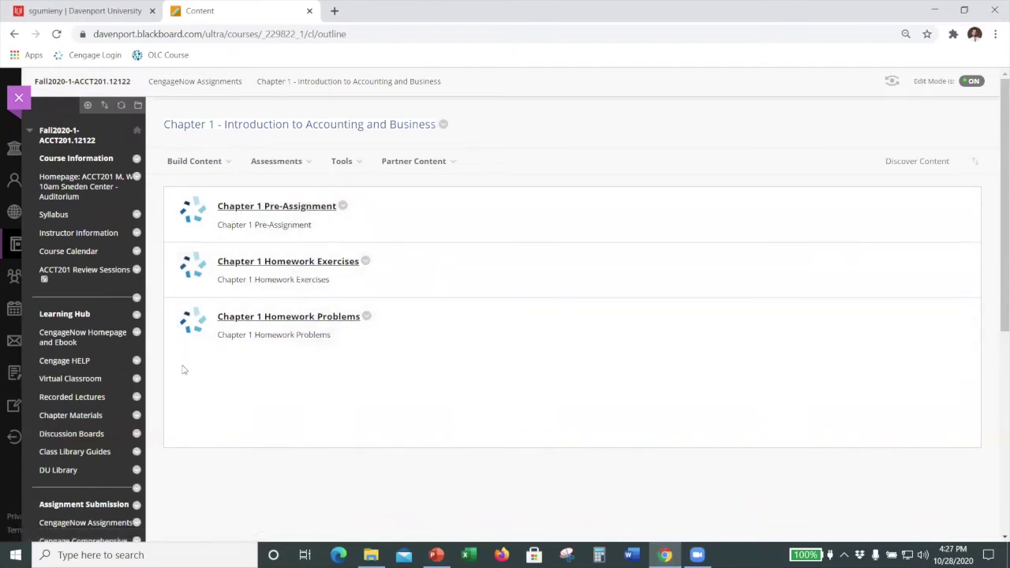
{"action": "scroll", "coordinate": [180, 360], "scroll_direction": "down", "scroll_amount": 1}
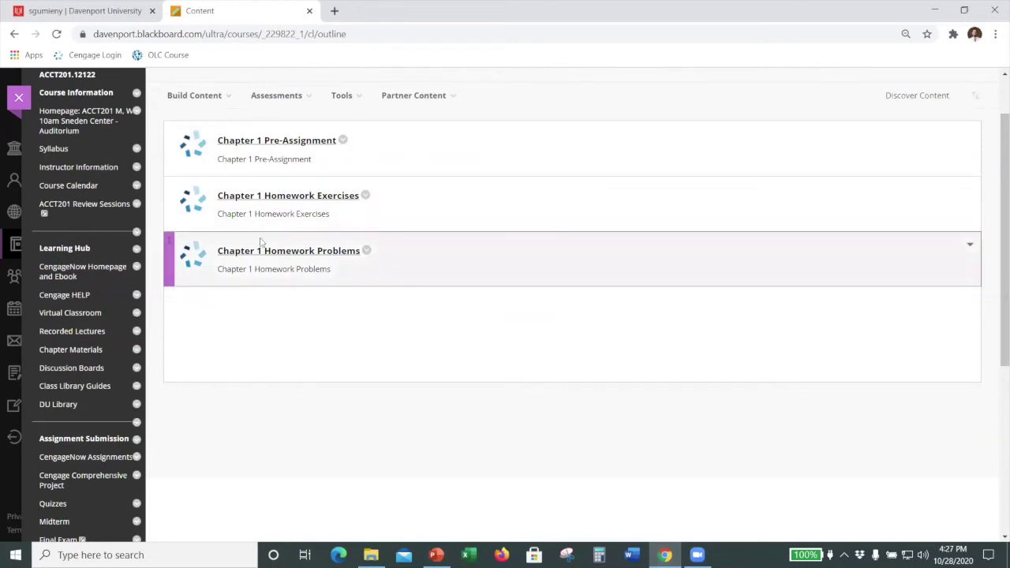
{"action": "scroll", "coordinate": [367, 225], "scroll_direction": "up", "scroll_amount": 1}
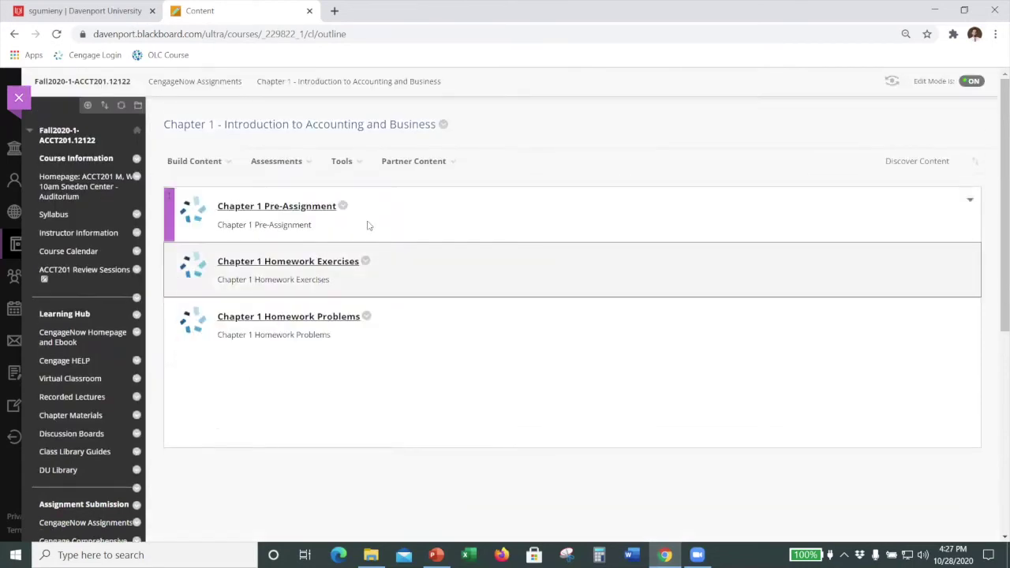
Step: Return to the CengageNow Assignments list and view the Chapter 2 - Analyzing Transactions folder
{"action": "left_click", "coordinate": [218, 83]}
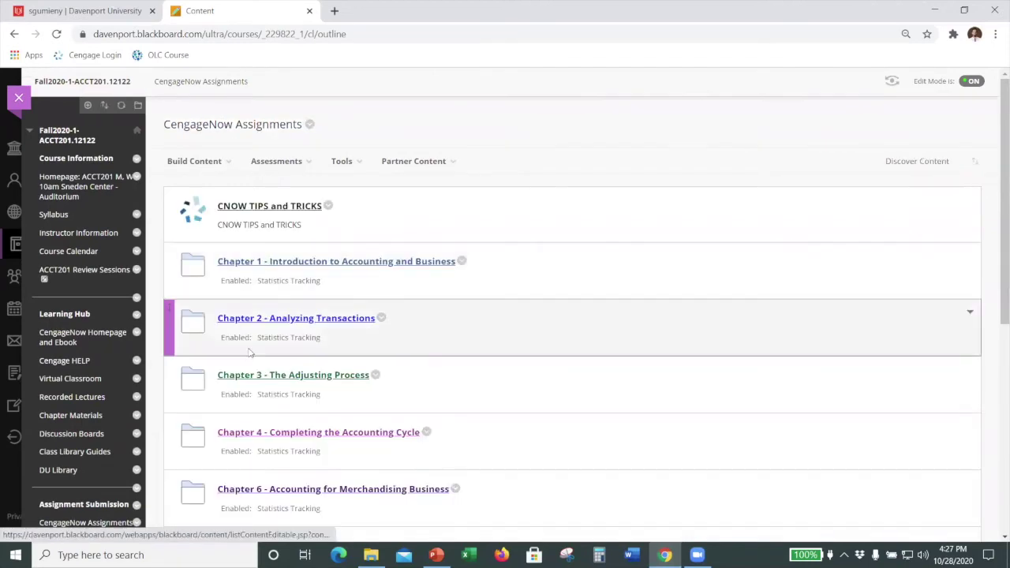
{"action": "scroll", "coordinate": [249, 352], "scroll_direction": "down", "scroll_amount": 2}
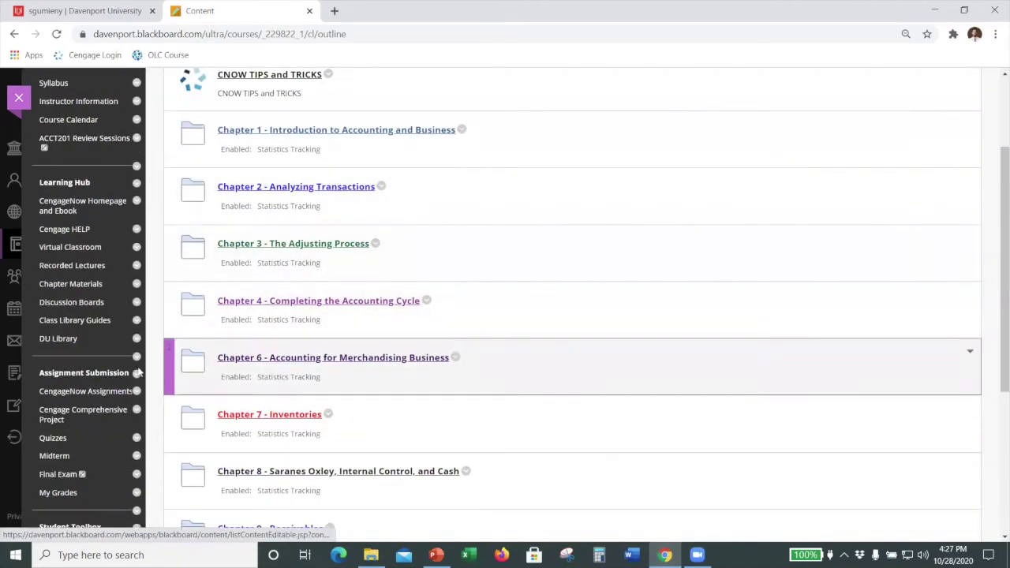
{"action": "left_click", "coordinate": [282, 188]}
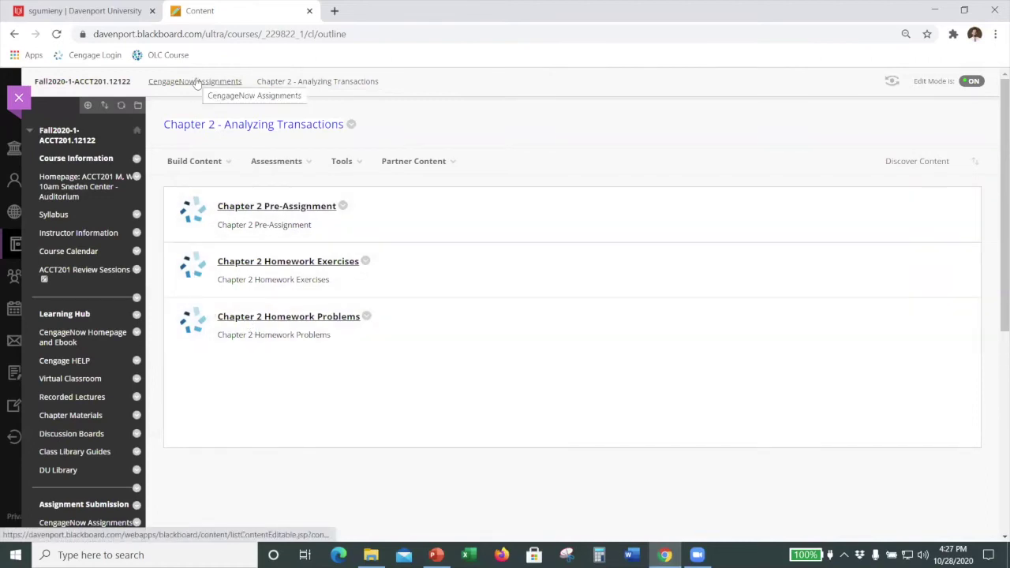
{"action": "left_click", "coordinate": [284, 161]}
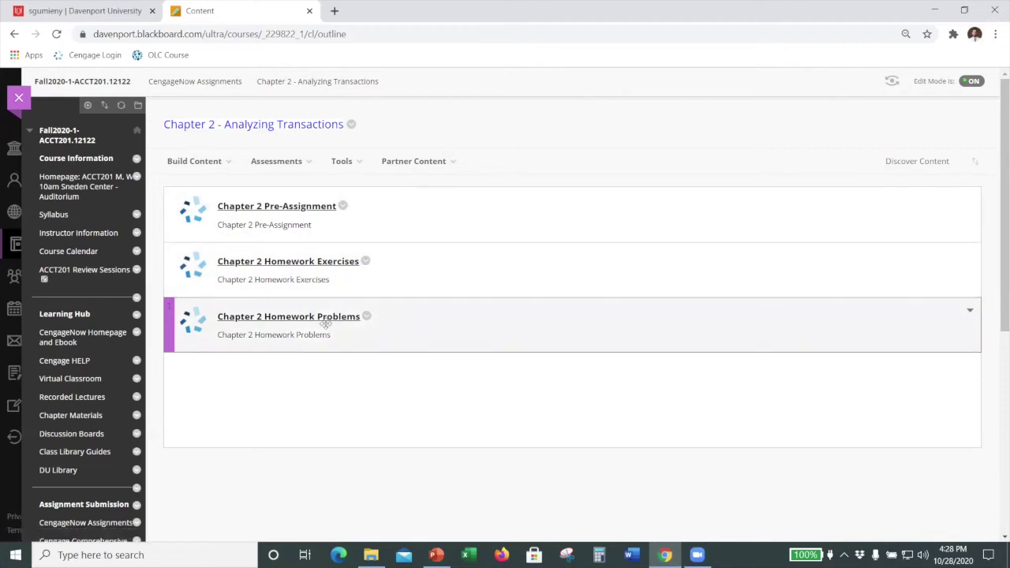
{"action": "scroll", "coordinate": [126, 384], "scroll_direction": "down", "scroll_amount": 1}
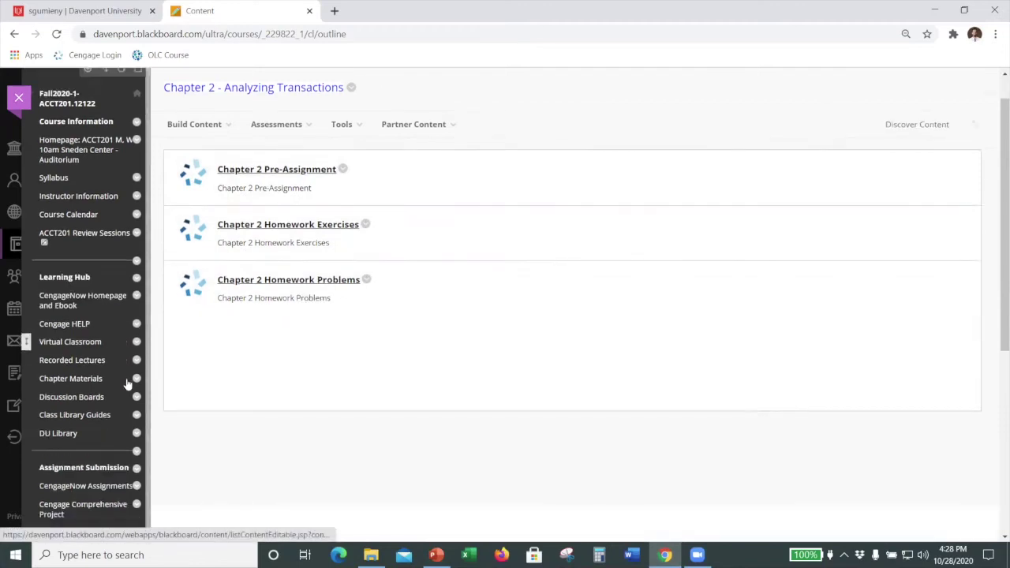
{"action": "scroll", "coordinate": [127, 384], "scroll_direction": "down", "scroll_amount": 1}
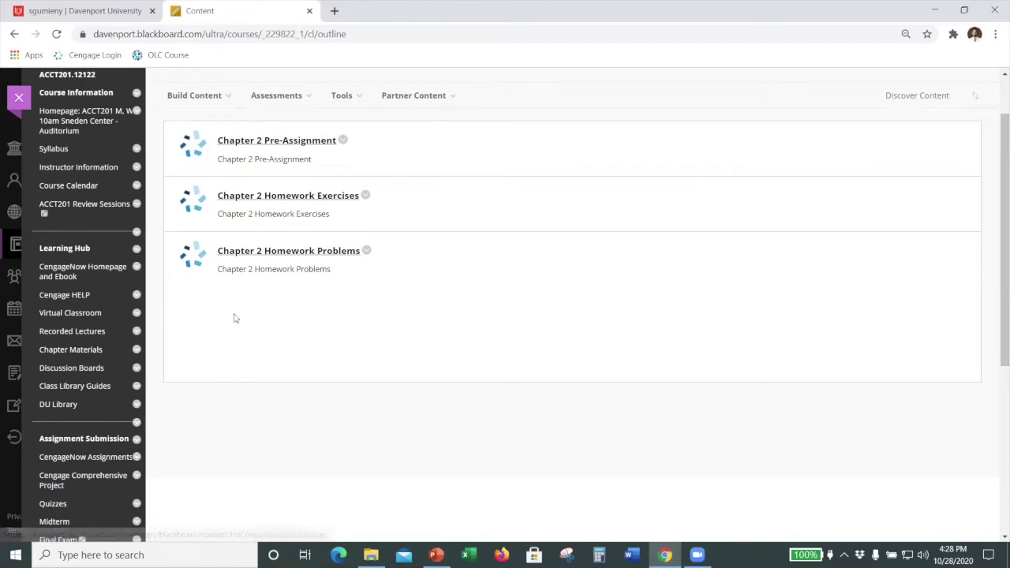
Step: Switch to PowerPoint, resume the slide show from the current slide and advance to the Blackboard Reports slide
{"action": "left_click", "coordinate": [655, 551]}
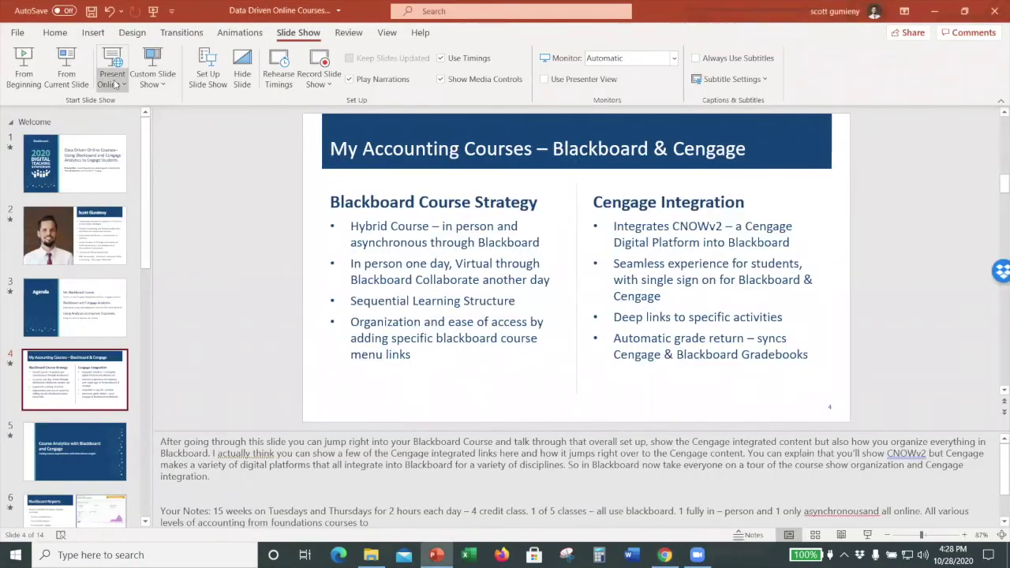
{"action": "left_click", "coordinate": [66, 68]}
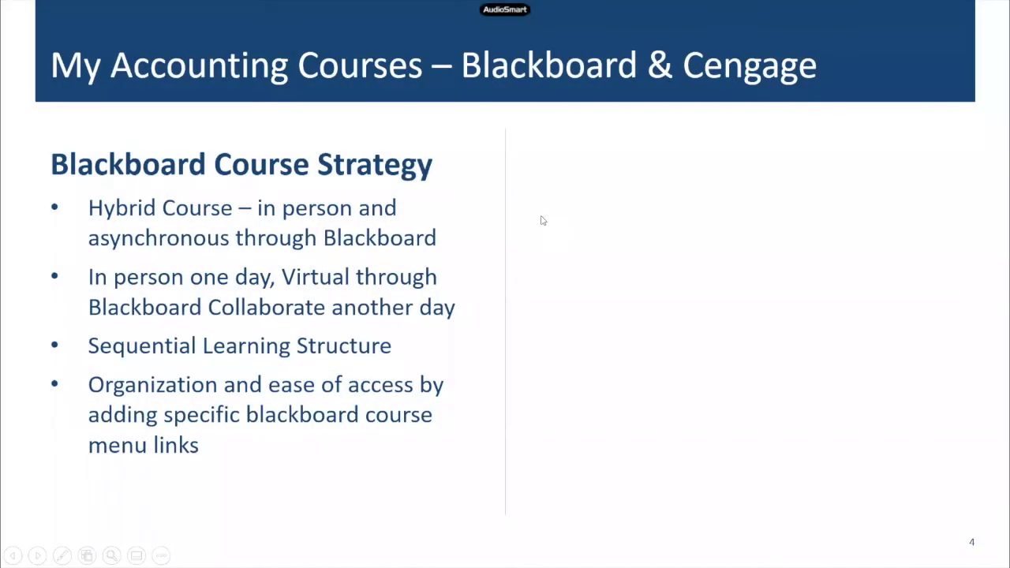
{"action": "left_click", "coordinate": [542, 219]}
{"action": "left_click", "coordinate": [543, 220]}
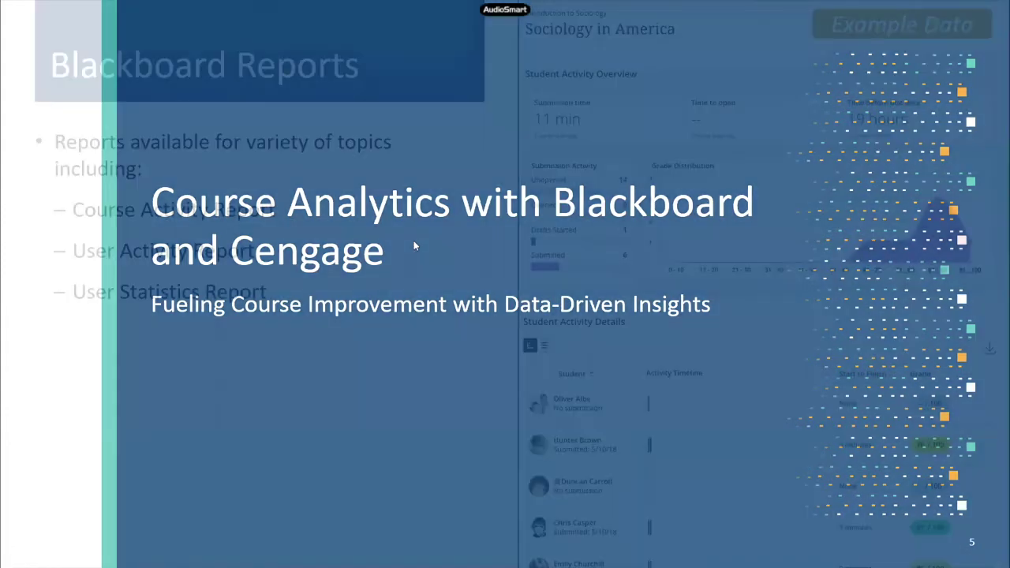
{"action": "left_click", "coordinate": [414, 242]}
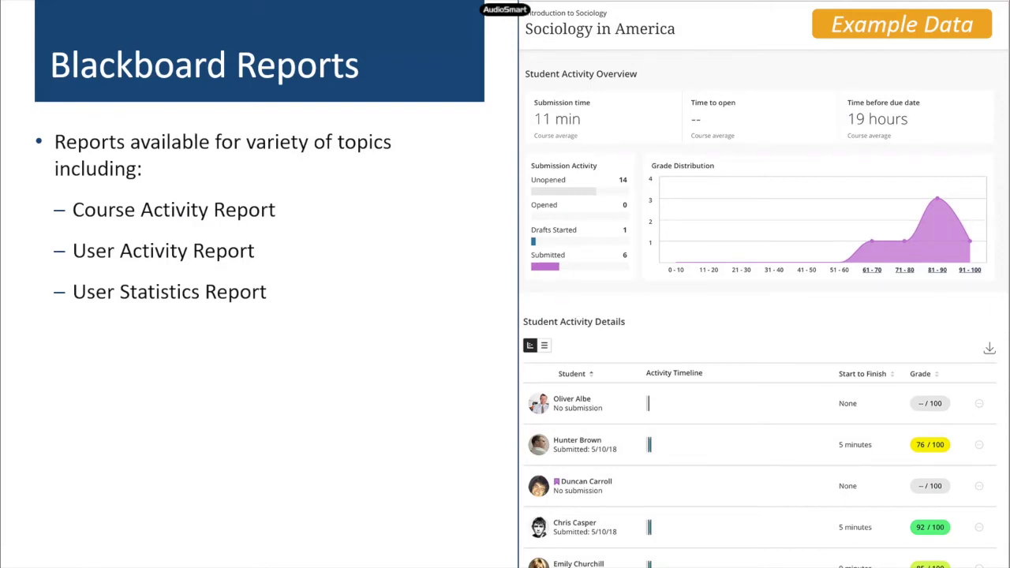
Step: Reveal the remaining bullet points on the Blackboard Reports slide
{"action": "left_click", "coordinate": [191, 307]}
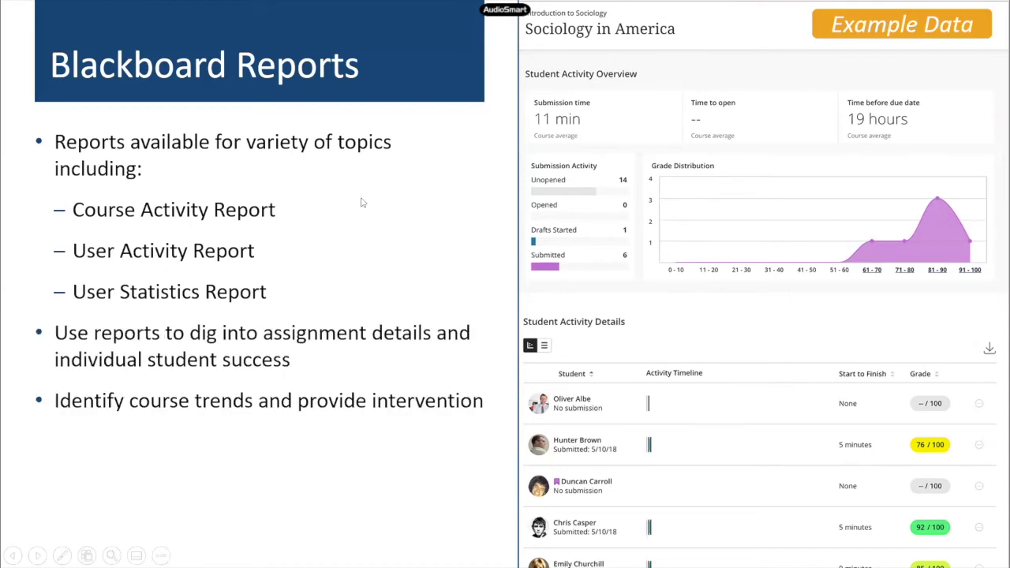
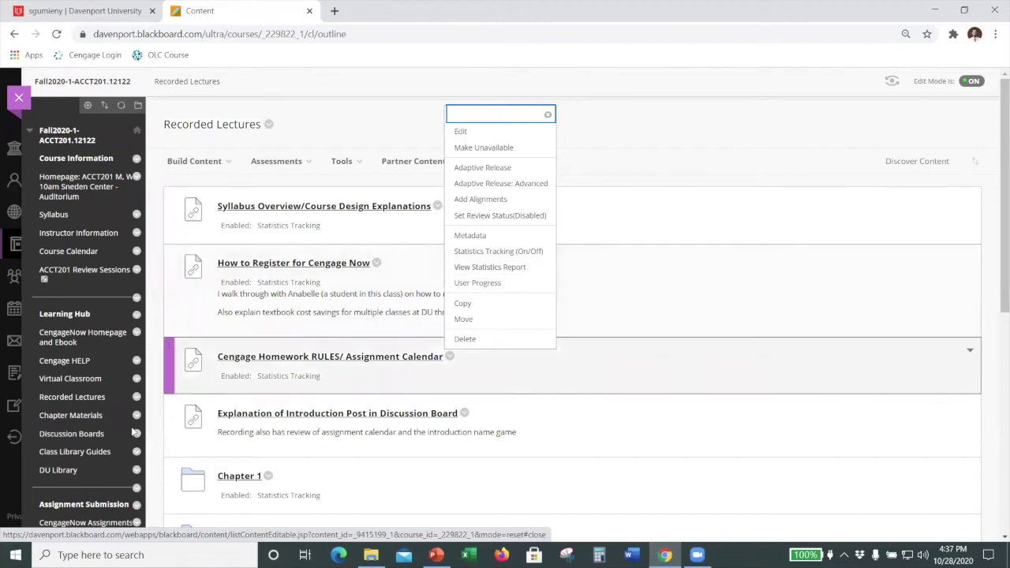
Step: Reload the Recorded Lectures page, look through its items, and open the statistics report for How to Register for Cengage Now
{"action": "left_click", "coordinate": [57, 399]}
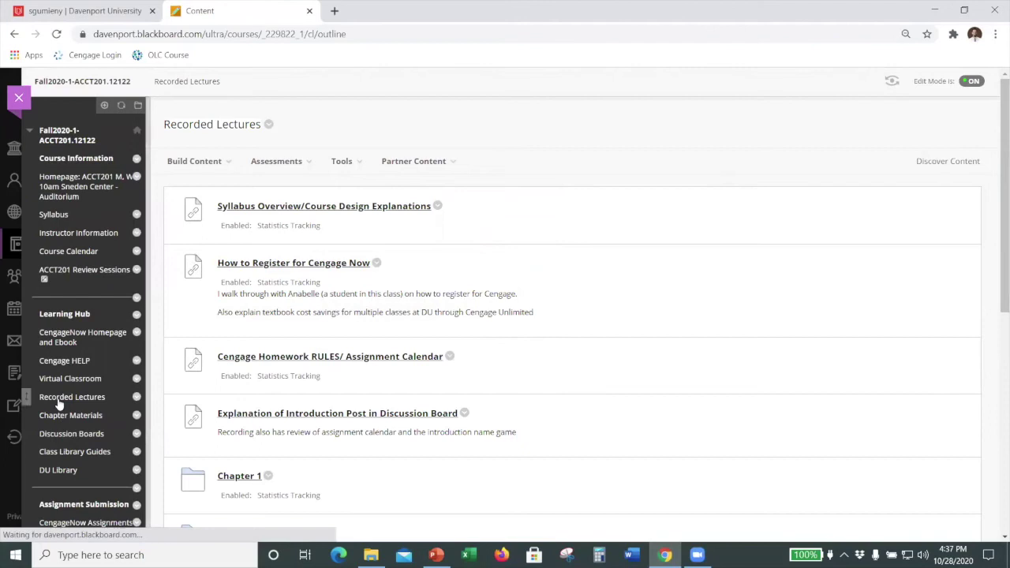
{"action": "scroll", "coordinate": [285, 352], "scroll_direction": "down", "scroll_amount": 2}
{"action": "scroll", "coordinate": [315, 343], "scroll_direction": "down", "scroll_amount": 2}
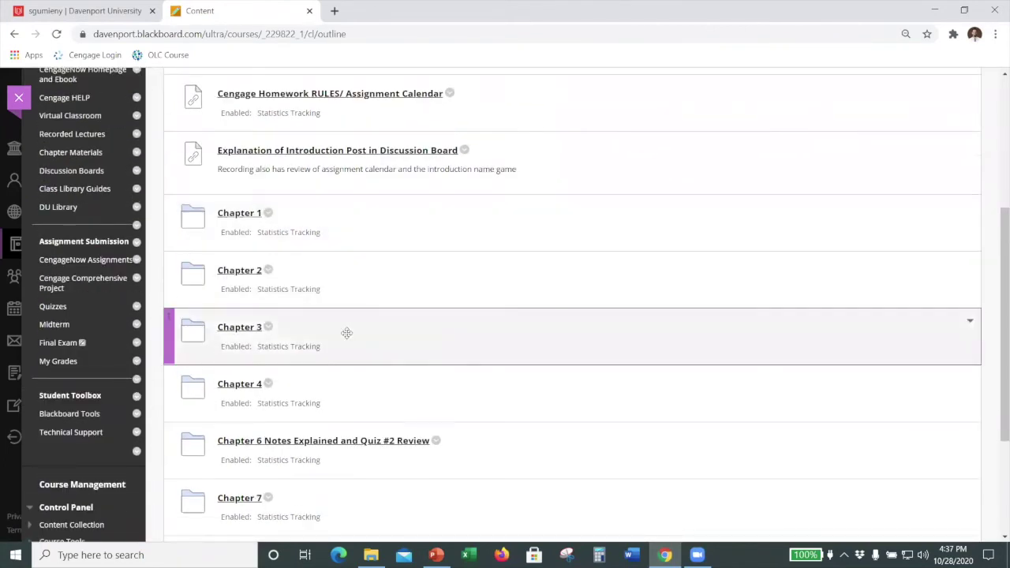
{"action": "scroll", "coordinate": [346, 333], "scroll_direction": "up", "scroll_amount": 1}
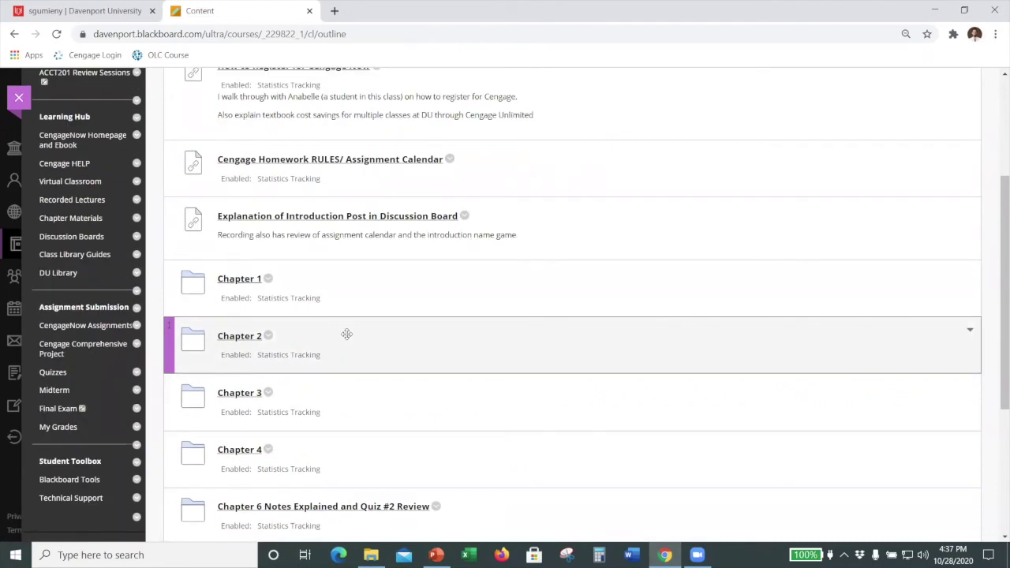
{"action": "scroll", "coordinate": [349, 336], "scroll_direction": "up", "scroll_amount": 1}
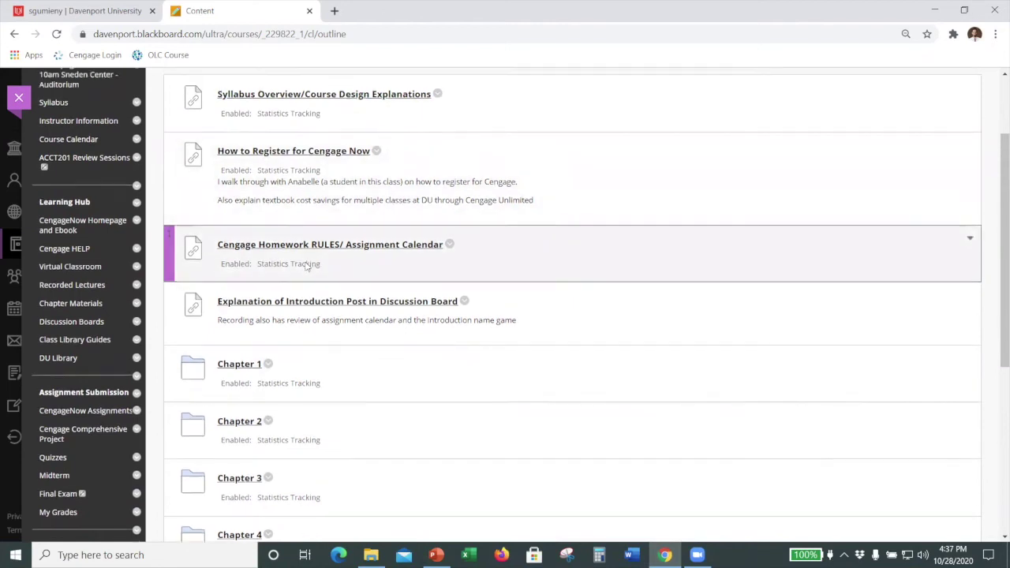
{"action": "scroll", "coordinate": [379, 201], "scroll_direction": "up", "scroll_amount": 1}
{"action": "left_click", "coordinate": [377, 198]}
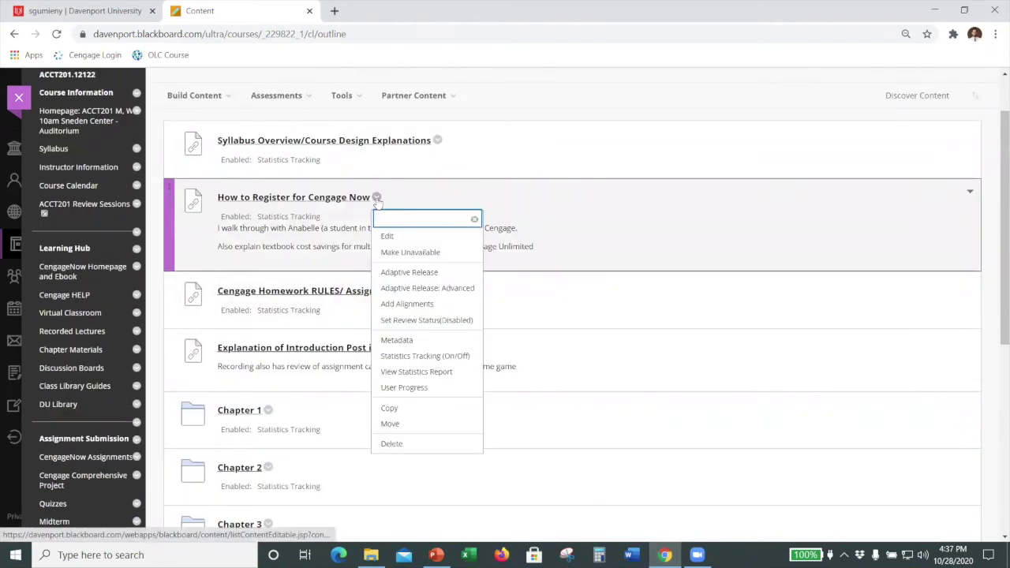
{"action": "left_click", "coordinate": [432, 373]}
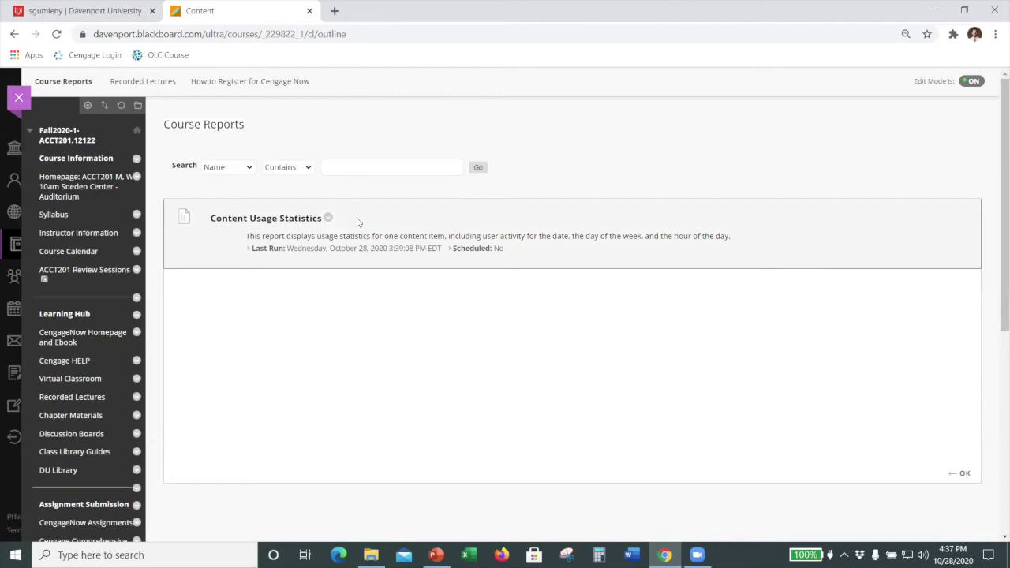
Step: Set up a Content Usage Statistics run in PDF format with a start date of 09/01/2020
{"action": "left_click", "coordinate": [328, 219]}
{"action": "left_click", "coordinate": [347, 262]}
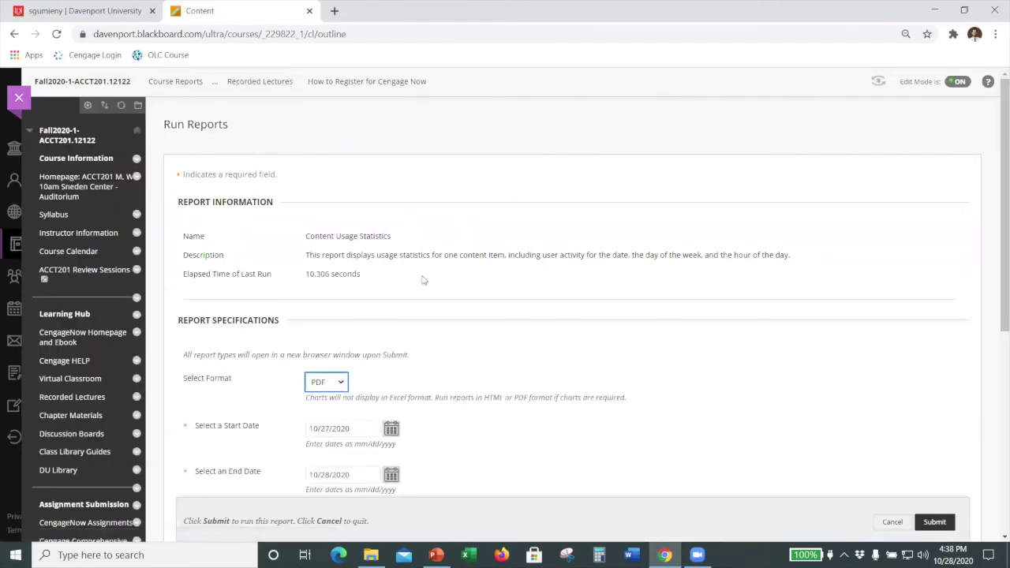
{"action": "scroll", "coordinate": [424, 276], "scroll_direction": "down", "scroll_amount": 3}
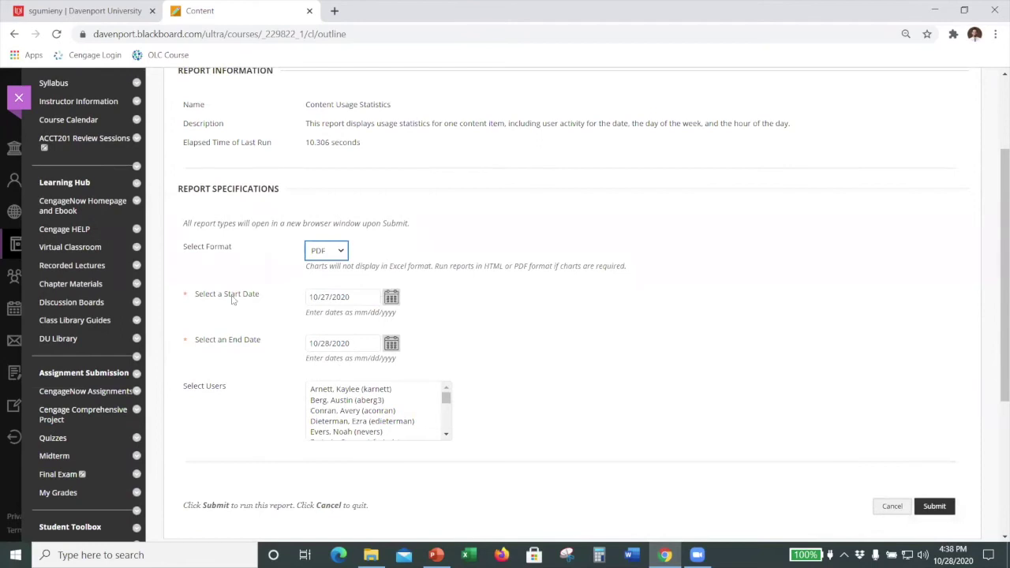
{"action": "left_click", "coordinate": [341, 251]}
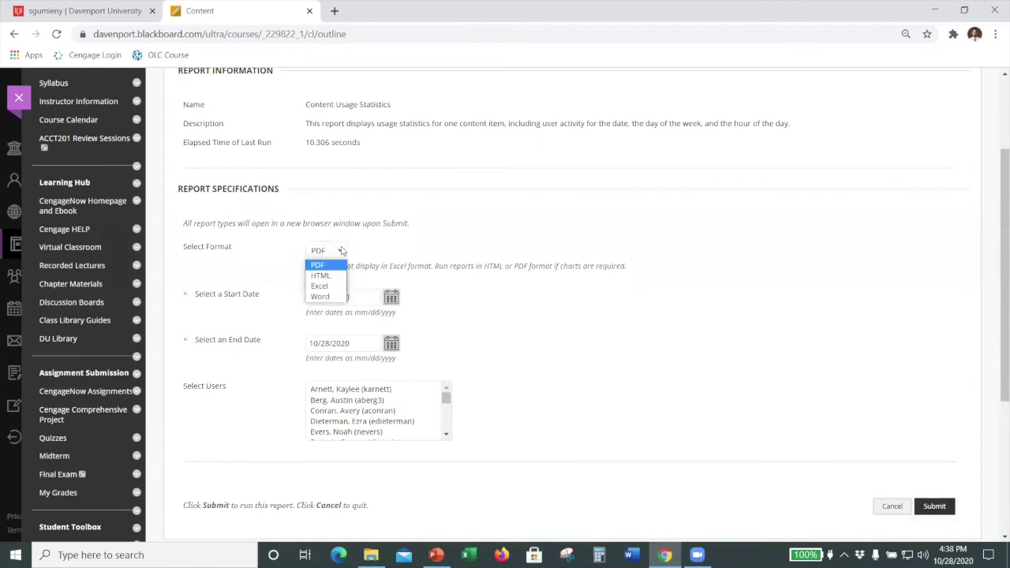
{"action": "left_click", "coordinate": [346, 266]}
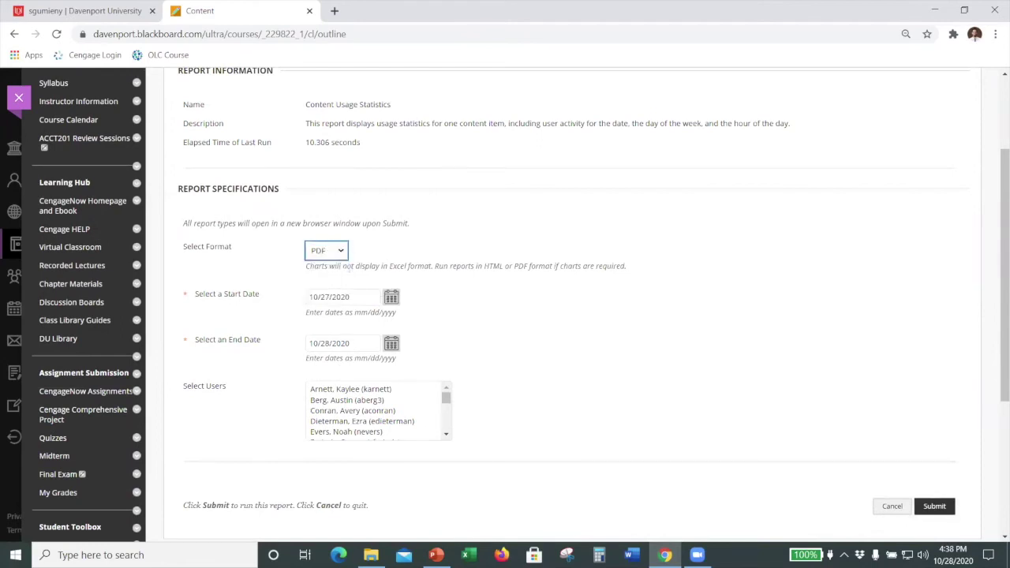
{"action": "left_click", "coordinate": [391, 298]}
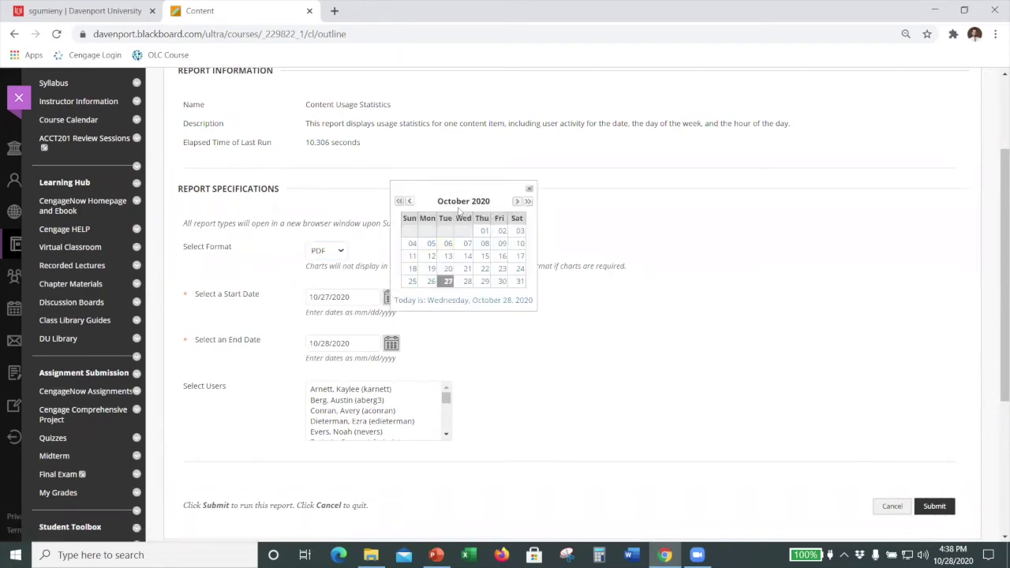
{"action": "left_click", "coordinate": [410, 201]}
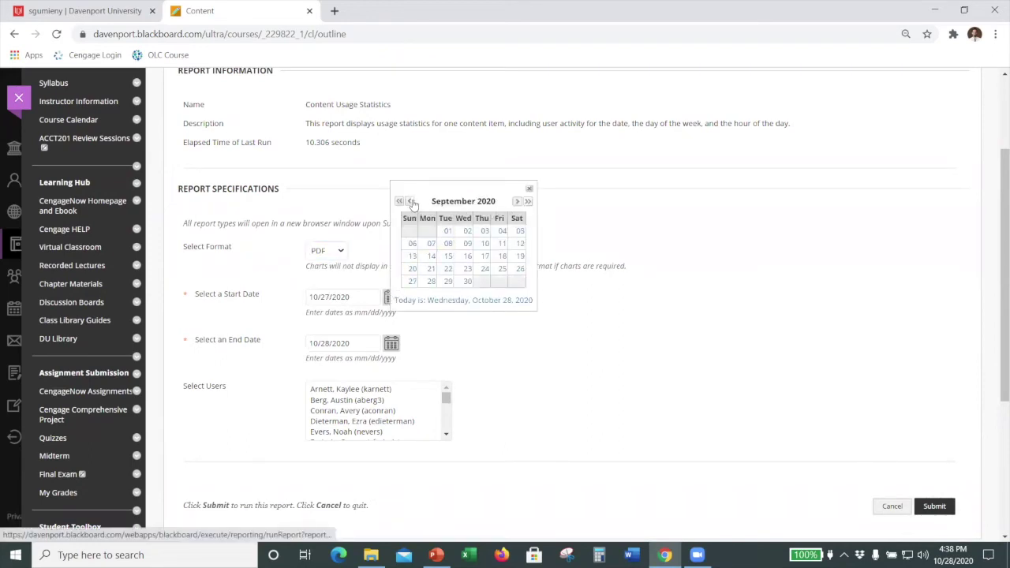
{"action": "left_click", "coordinate": [446, 232]}
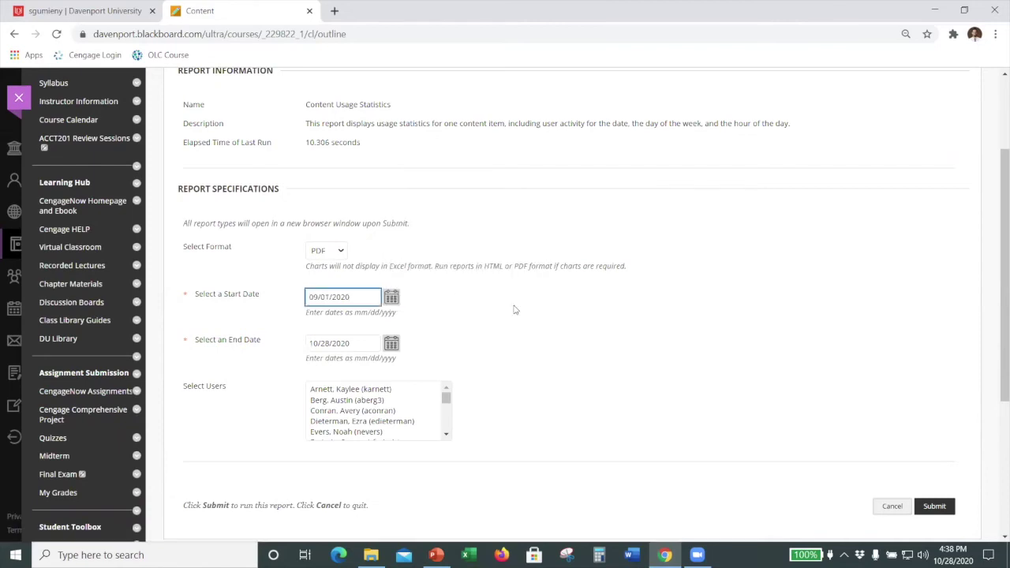
Step: Select all the listed users for the Content Usage Statistics report and submit it
{"action": "scroll", "coordinate": [509, 312], "scroll_direction": "down", "scroll_amount": 1}
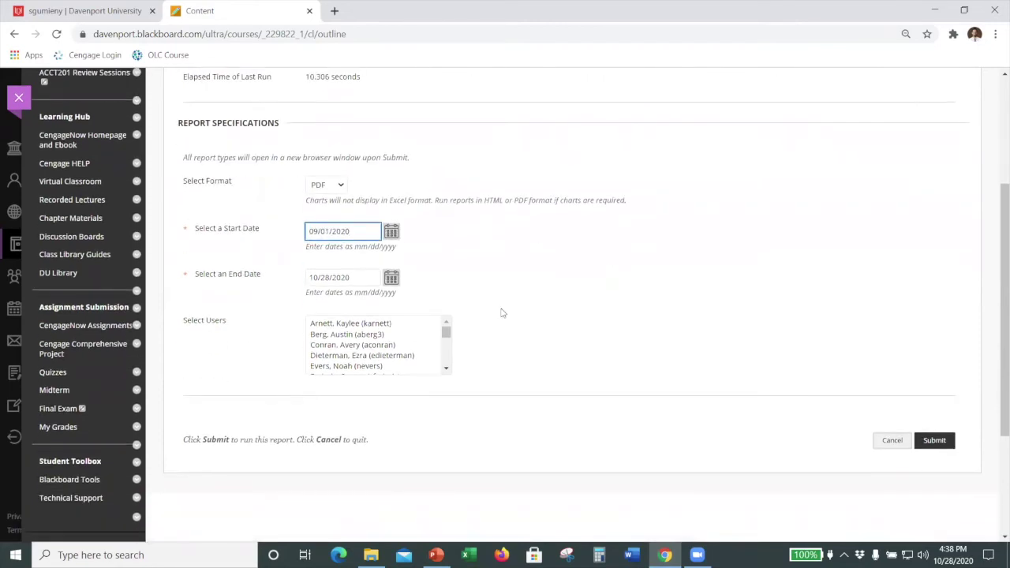
{"action": "left_click", "coordinate": [371, 324]}
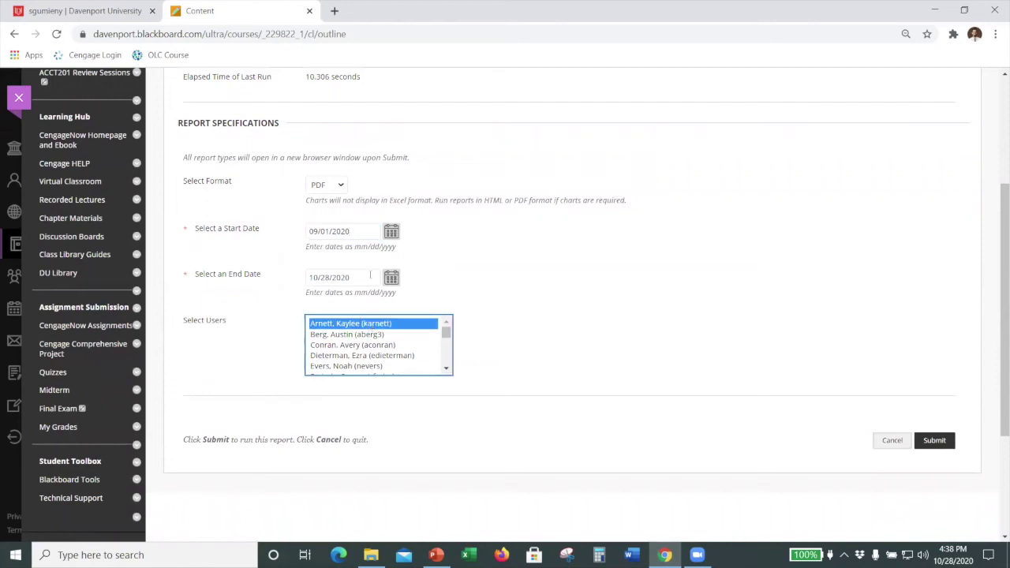
{"action": "scroll", "coordinate": [405, 347], "scroll_direction": "down", "scroll_amount": 5}
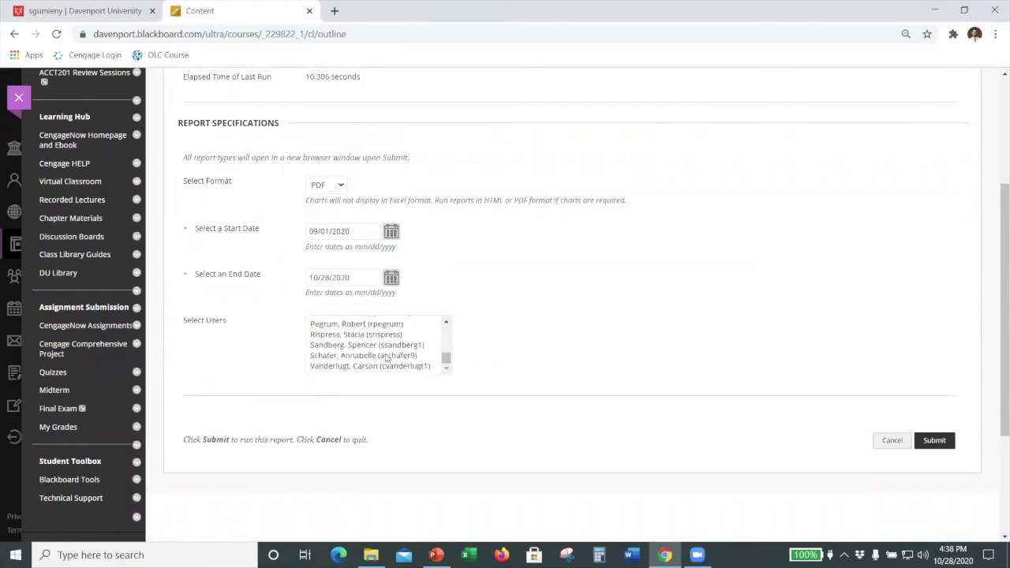
{"action": "left_click", "coordinate": [376, 366], "text": "shift"}
{"action": "left_click", "coordinate": [933, 442]}
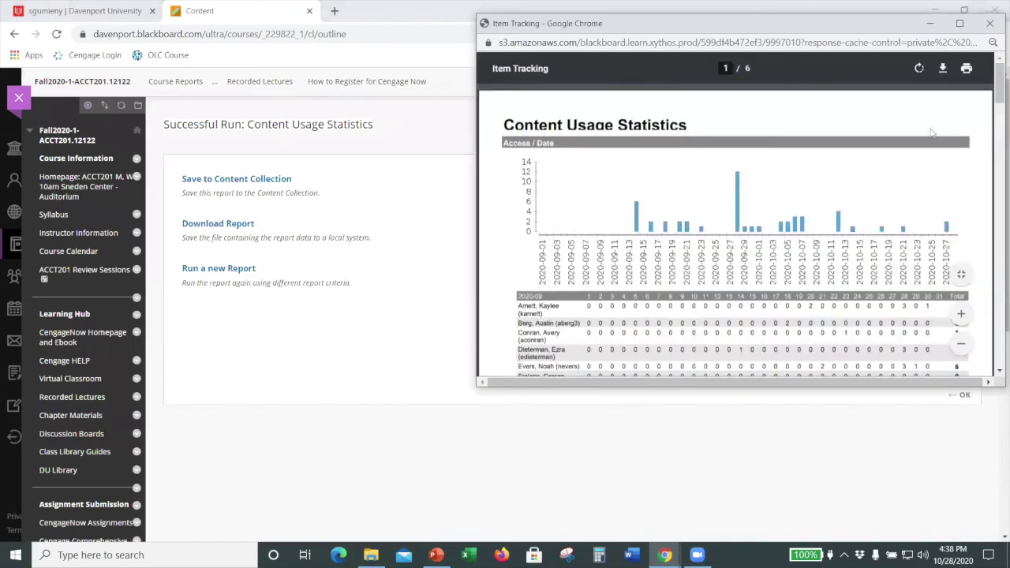
Step: Maximize the generated report, review its access by date, user, hour of day and day of week, and close it
{"action": "left_click", "coordinate": [959, 23]}
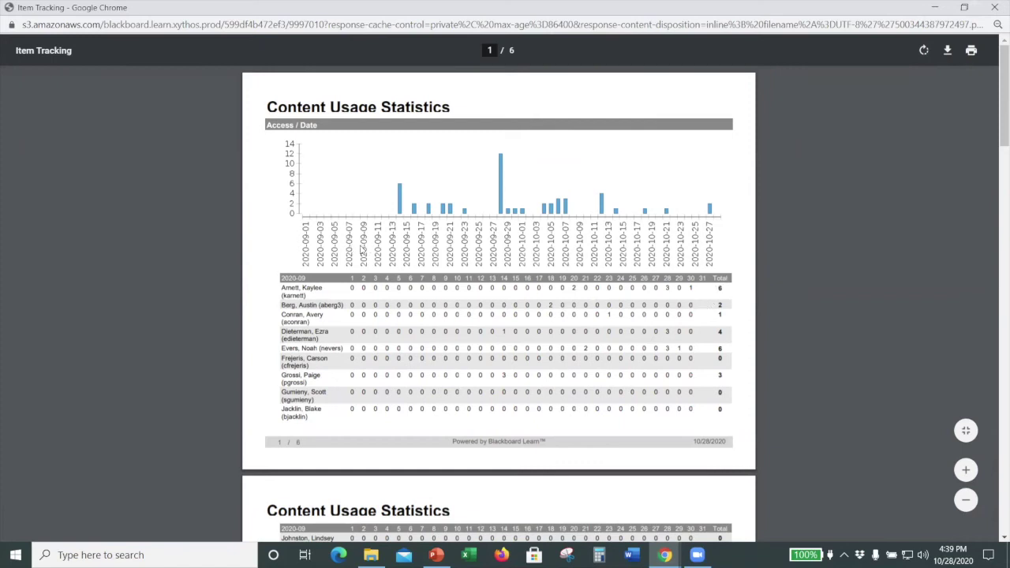
{"action": "scroll", "coordinate": [363, 249], "scroll_direction": "down", "scroll_amount": 4}
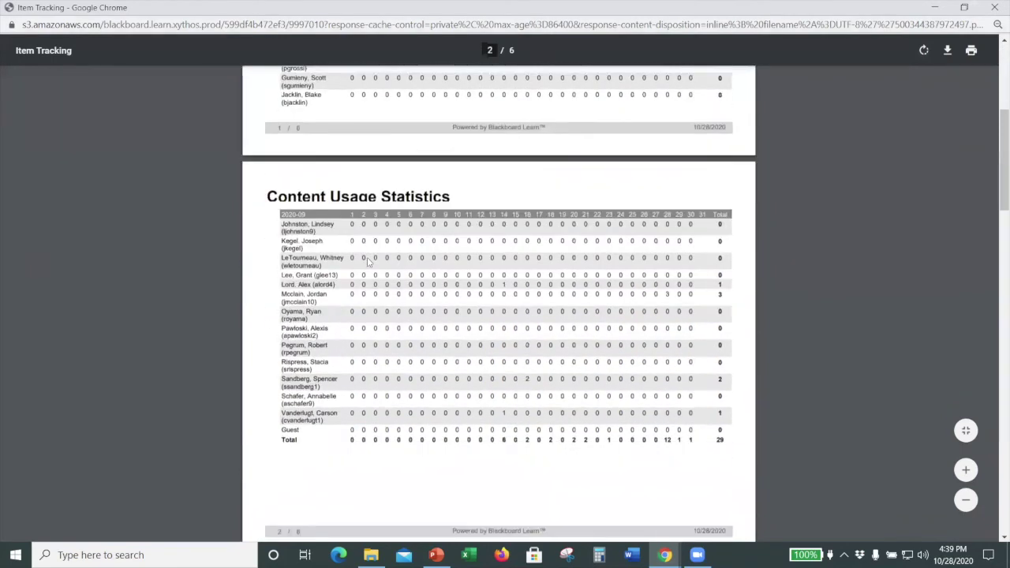
{"action": "scroll", "coordinate": [367, 262], "scroll_direction": "down", "scroll_amount": 7}
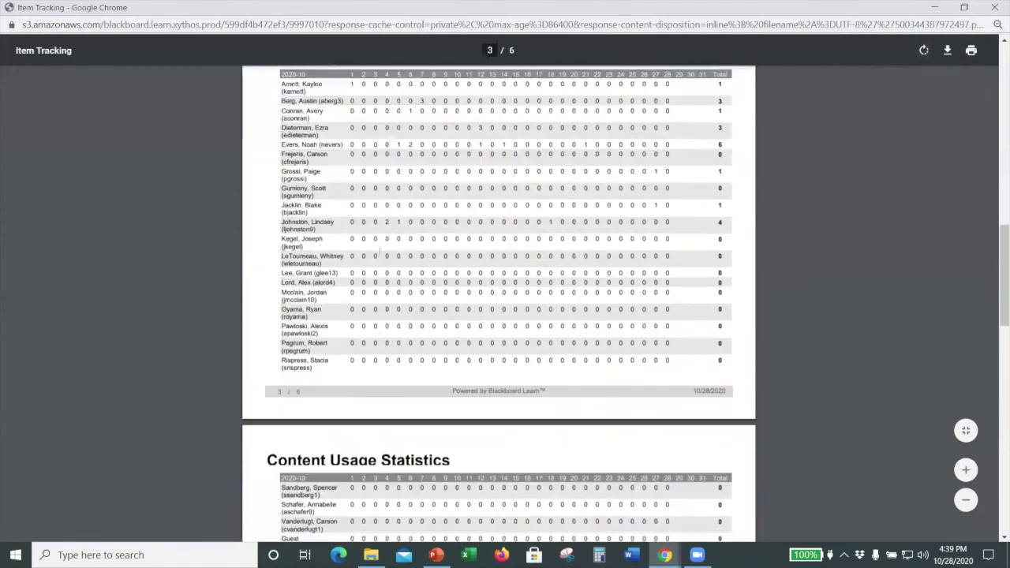
{"action": "scroll", "coordinate": [379, 253], "scroll_direction": "down", "scroll_amount": 12}
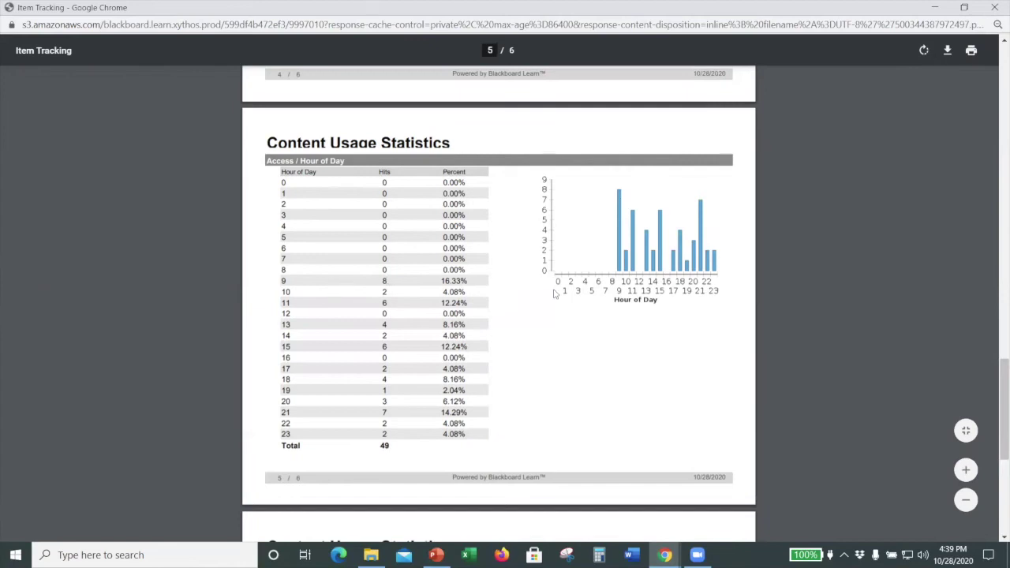
{"action": "scroll", "coordinate": [553, 295], "scroll_direction": "down", "scroll_amount": 5}
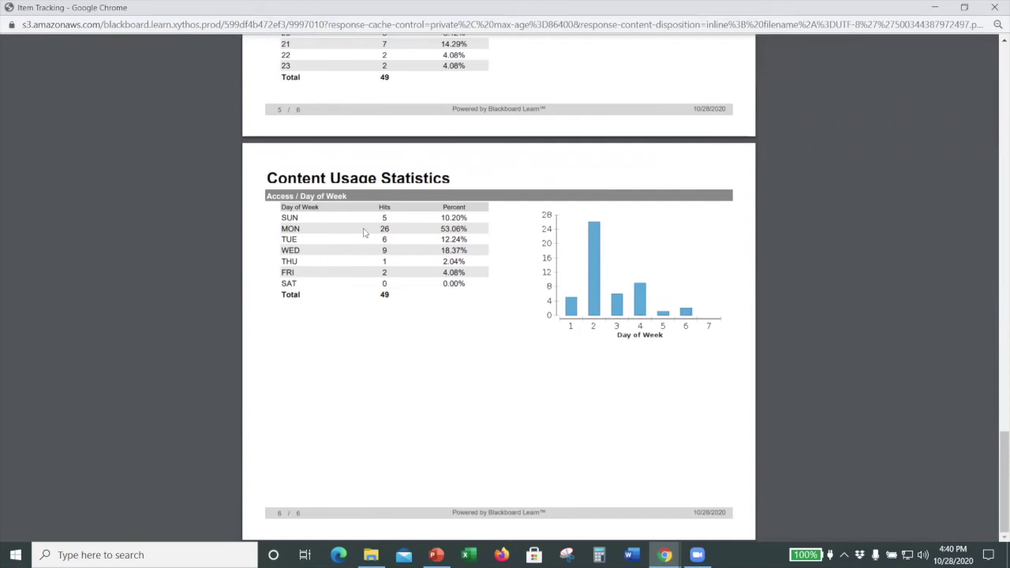
{"action": "key", "text": "ctrl+w"}
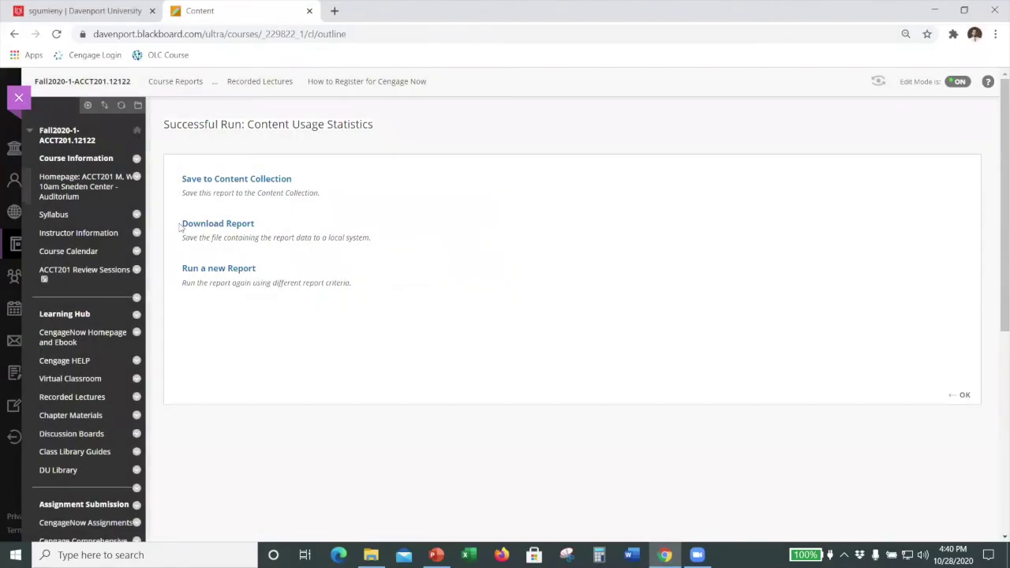
Step: View the 10/28/20 attendance report for the course room in the Virtual Classroom's Blackboard Collaborate Ultra, and close the report
{"action": "left_click", "coordinate": [75, 379]}
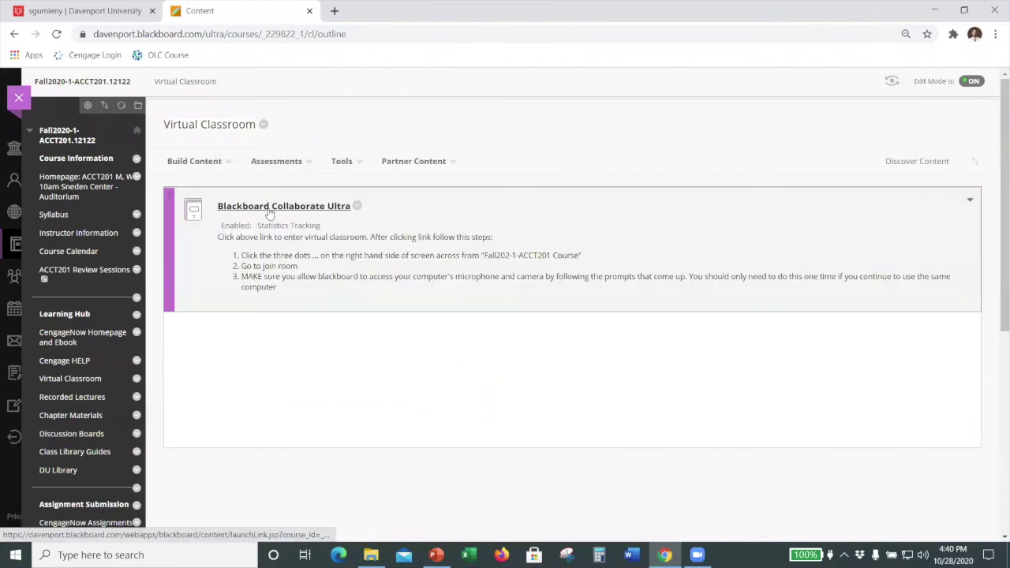
{"action": "left_click", "coordinate": [269, 207]}
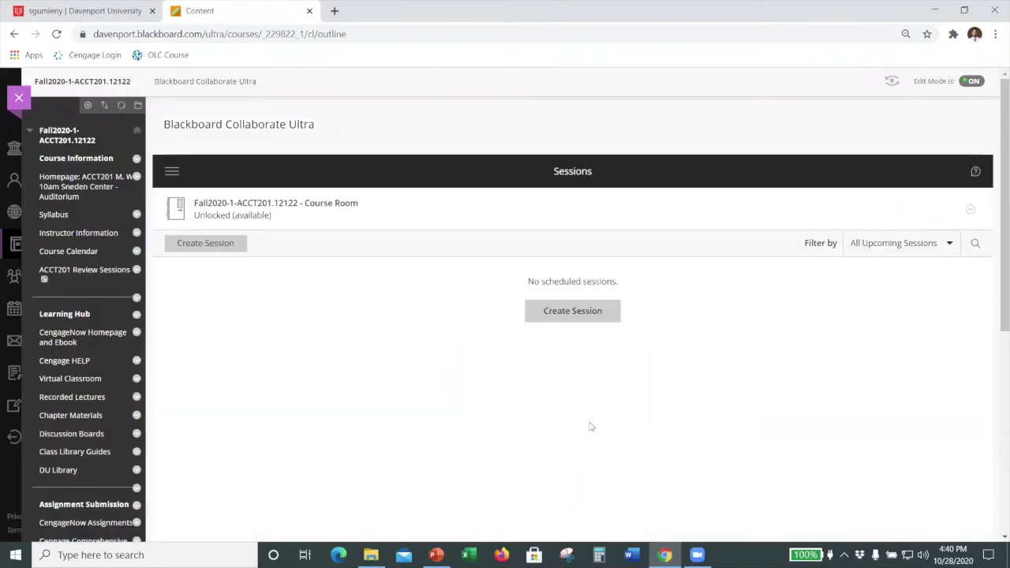
{"action": "left_click", "coordinate": [970, 210]}
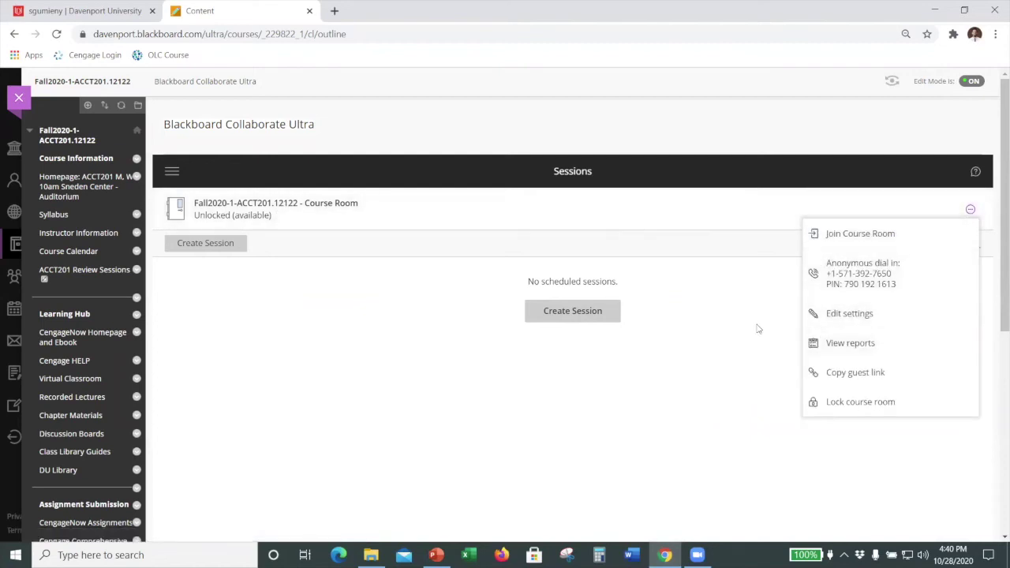
{"action": "left_click", "coordinate": [860, 343]}
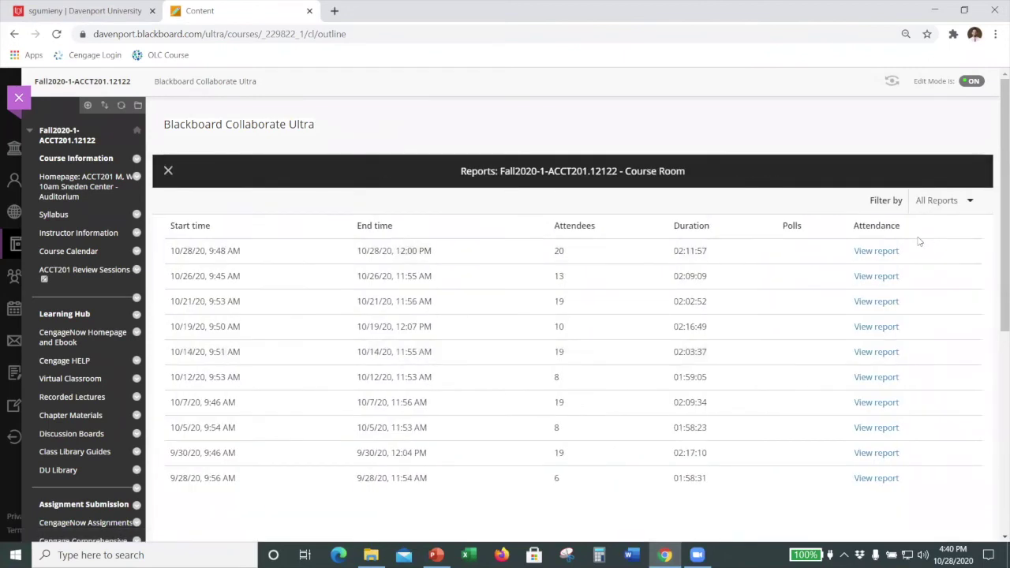
{"action": "left_click", "coordinate": [875, 253]}
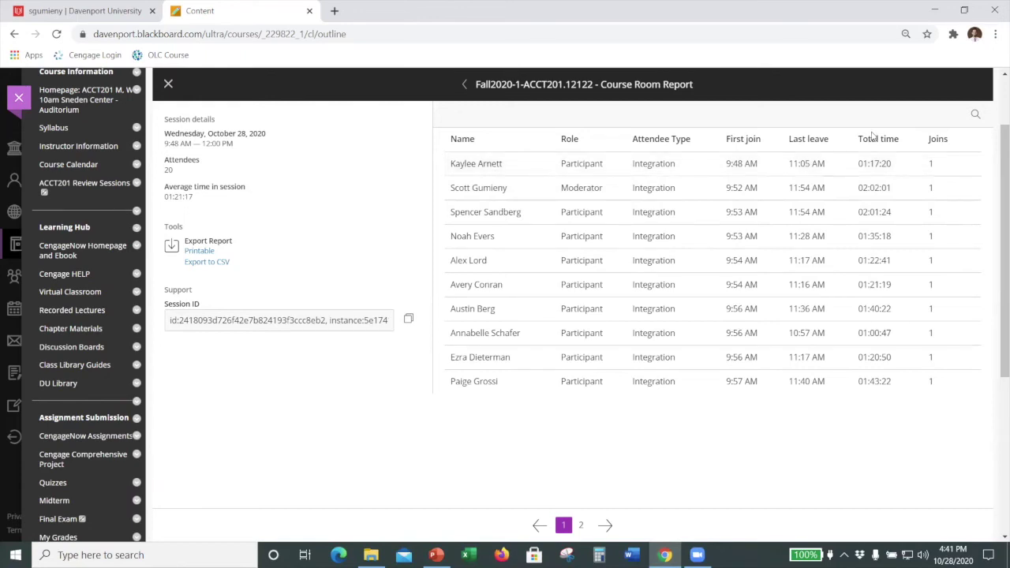
{"action": "left_click", "coordinate": [168, 85]}
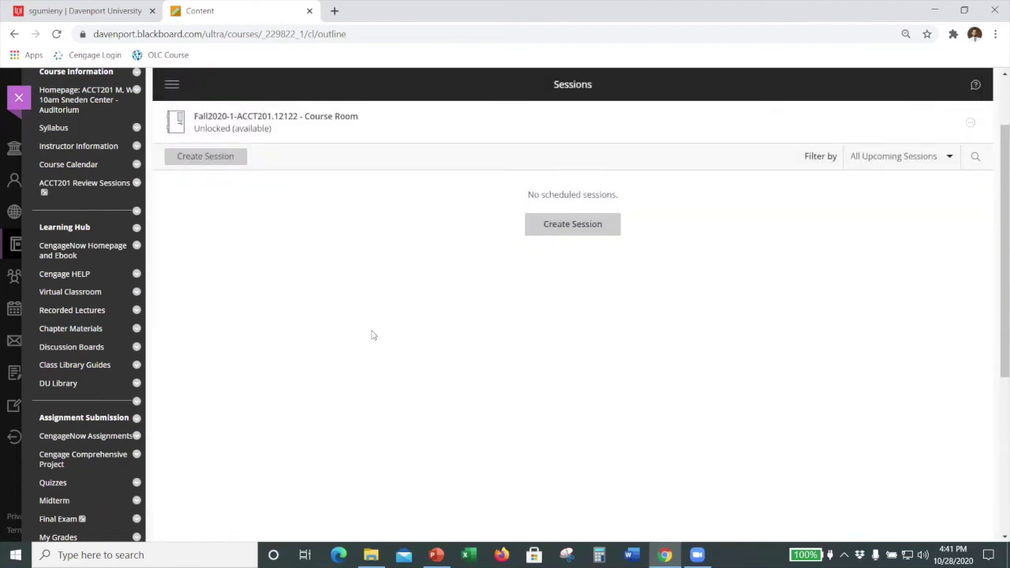
Step: Revisit Recorded Lectures and Virtual Classroom, check the options of Blackboard Collaborate Ultra, and open its Sessions page
{"action": "left_click", "coordinate": [78, 316]}
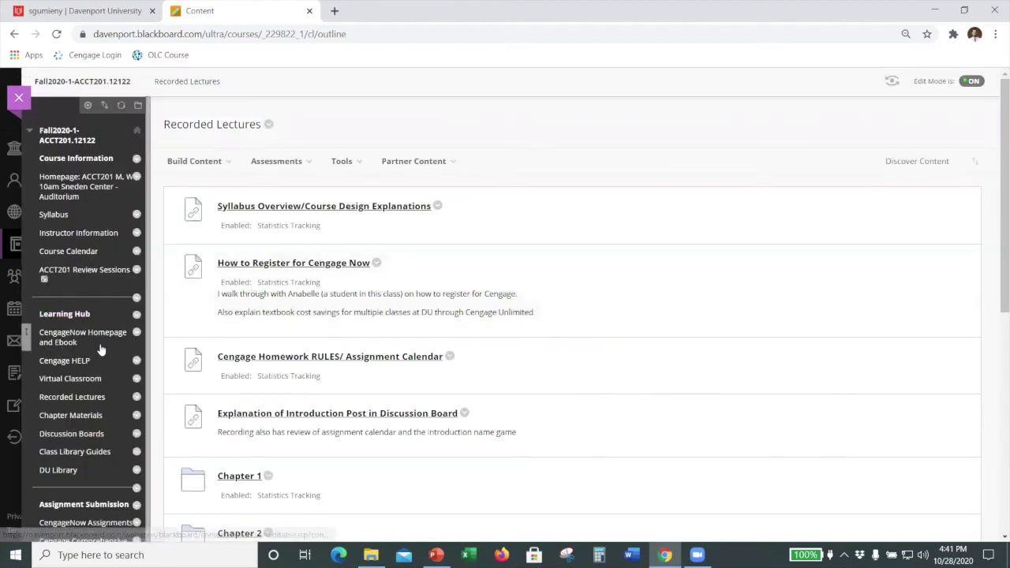
{"action": "left_click", "coordinate": [86, 381]}
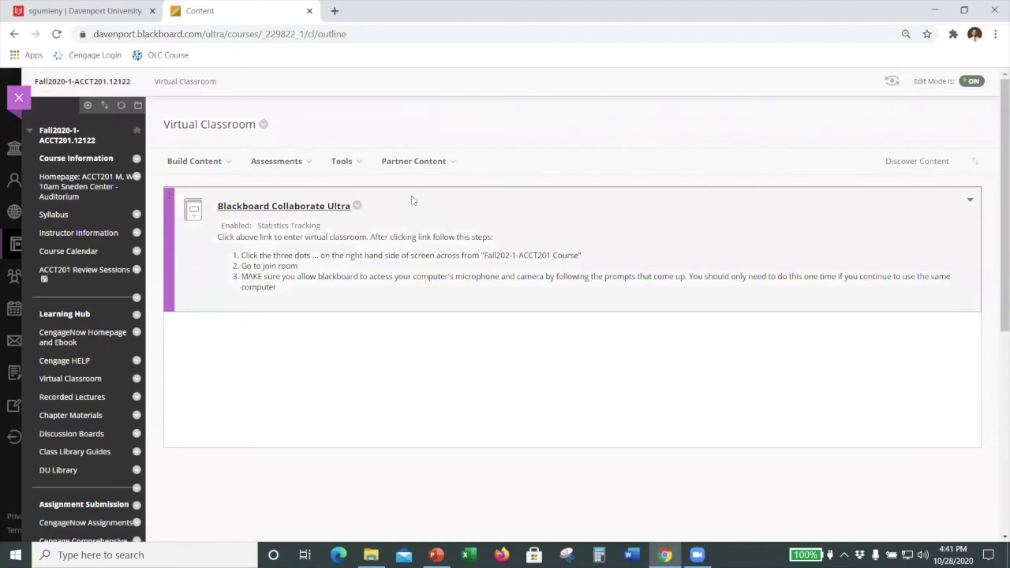
{"action": "left_click", "coordinate": [357, 206]}
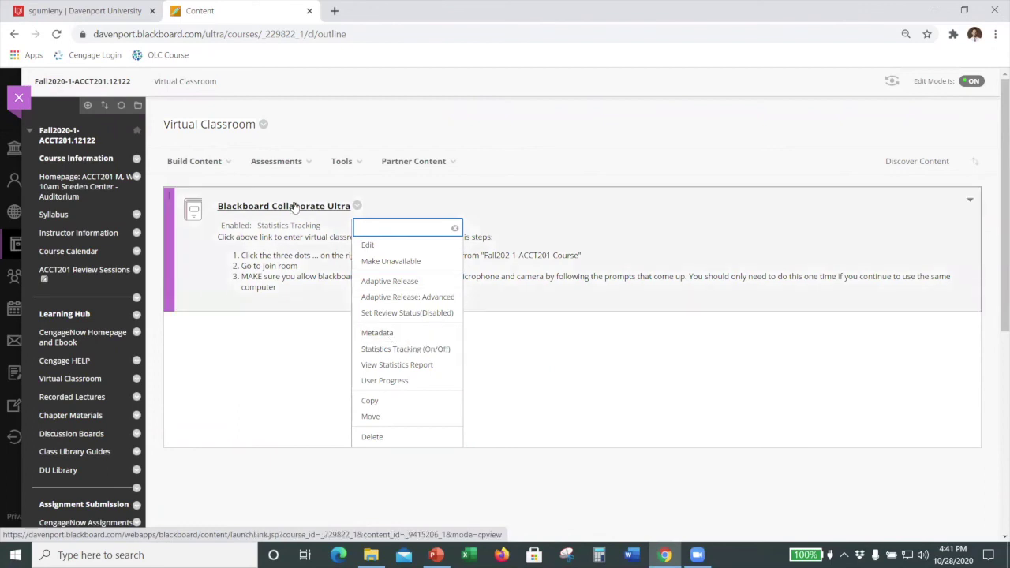
{"action": "left_click", "coordinate": [289, 207]}
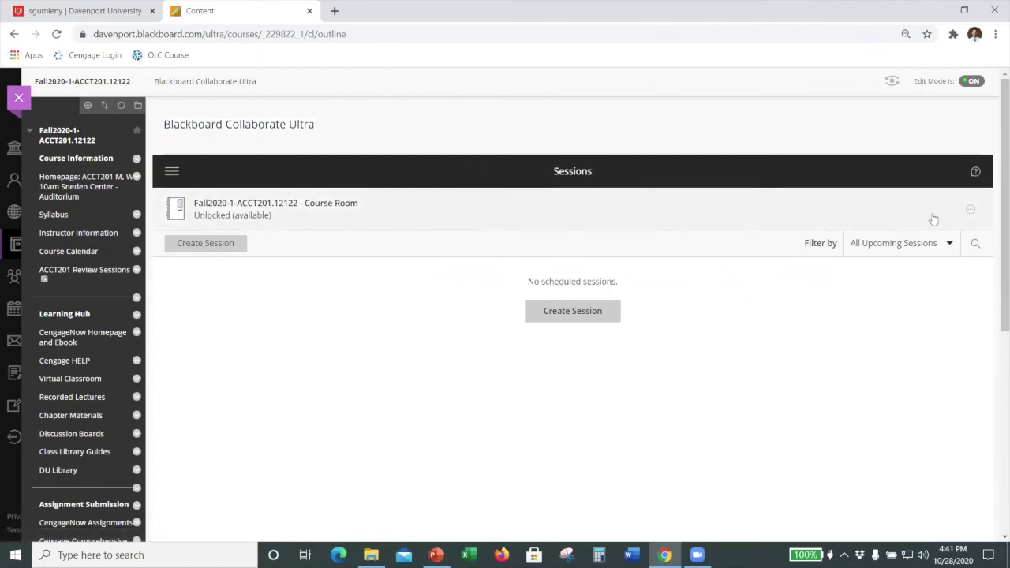
Step: Open the Collaborate Recordings page, check the name and public access settings of recording_44, and cancel the settings
{"action": "left_click", "coordinate": [172, 172]}
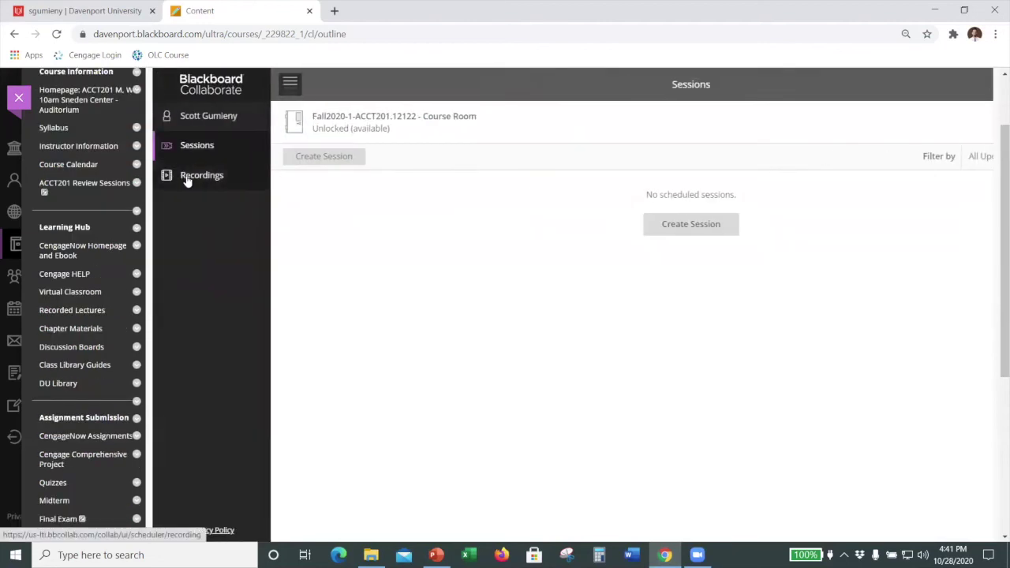
{"action": "left_click", "coordinate": [189, 177]}
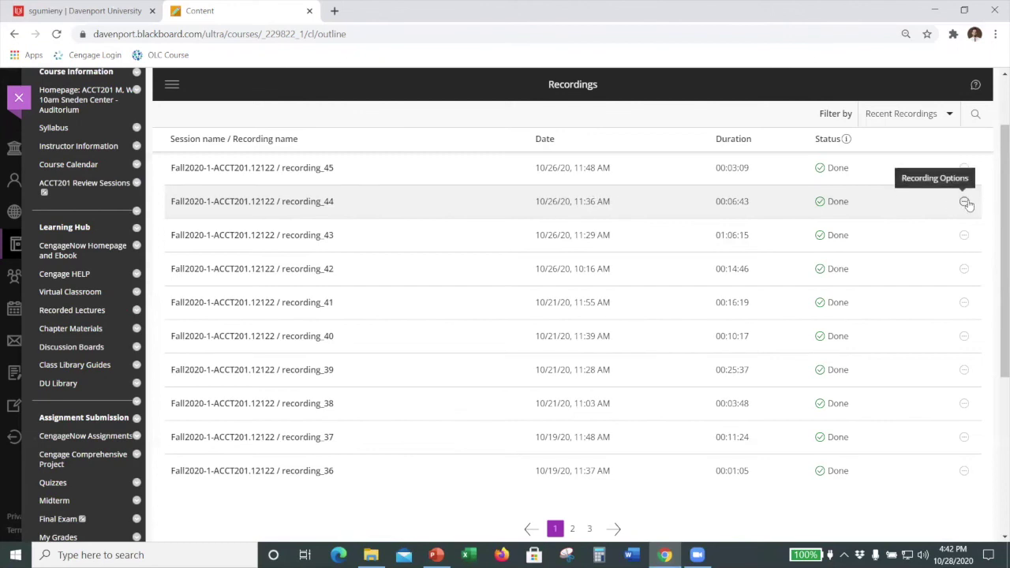
{"action": "left_click", "coordinate": [964, 202]}
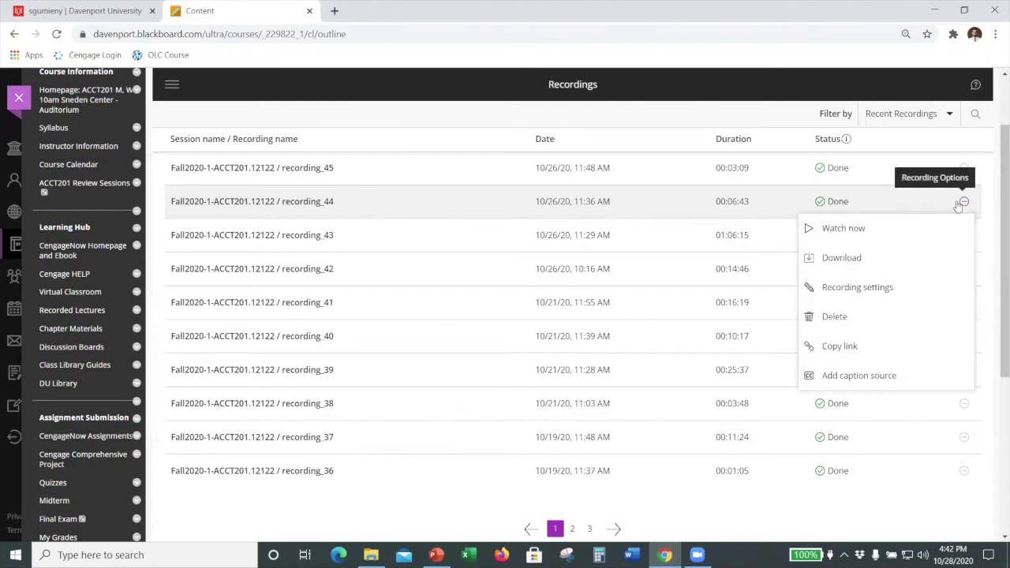
{"action": "left_click", "coordinate": [893, 301]}
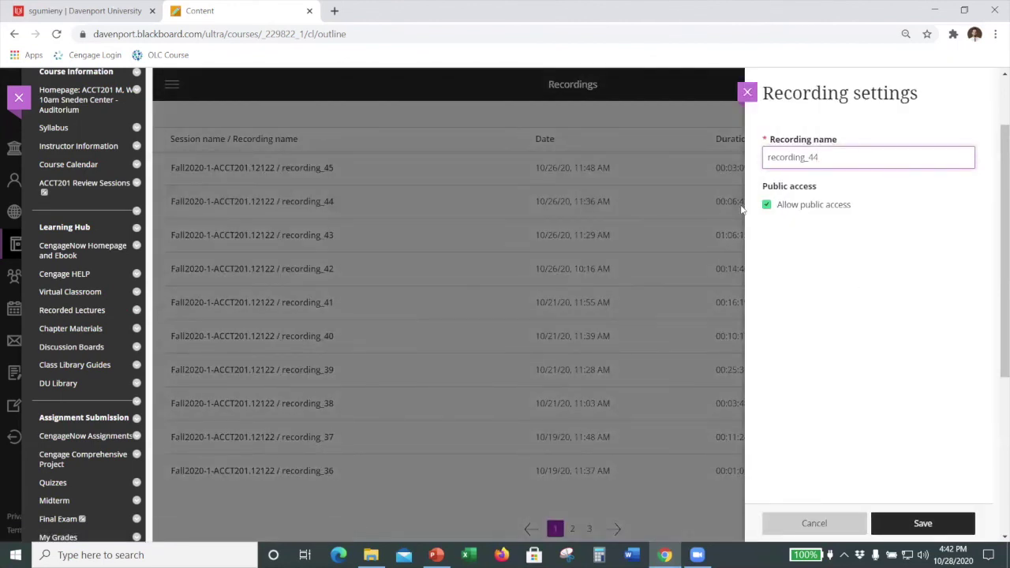
{"action": "left_click", "coordinate": [841, 533]}
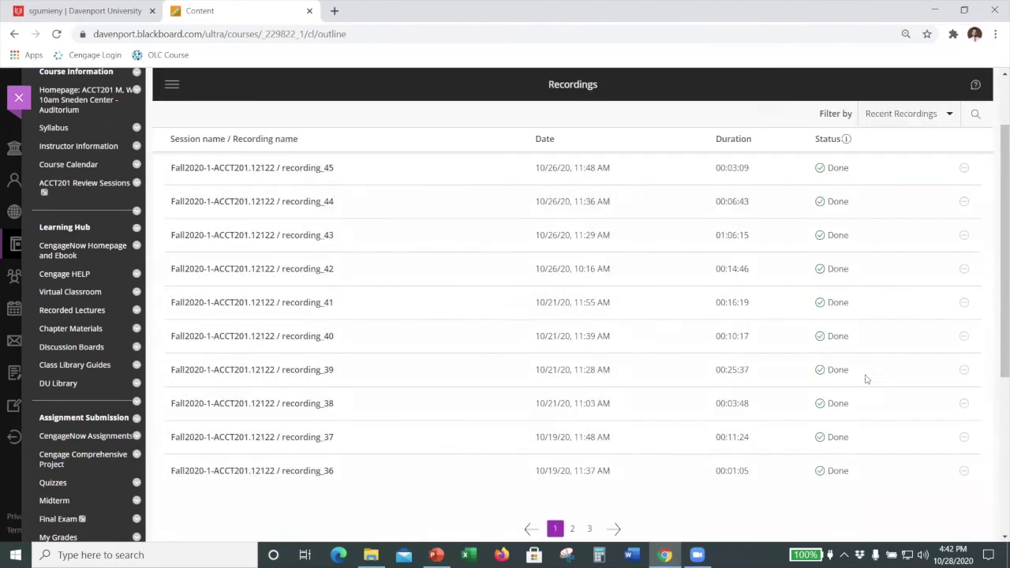
{"action": "left_click", "coordinate": [964, 204]}
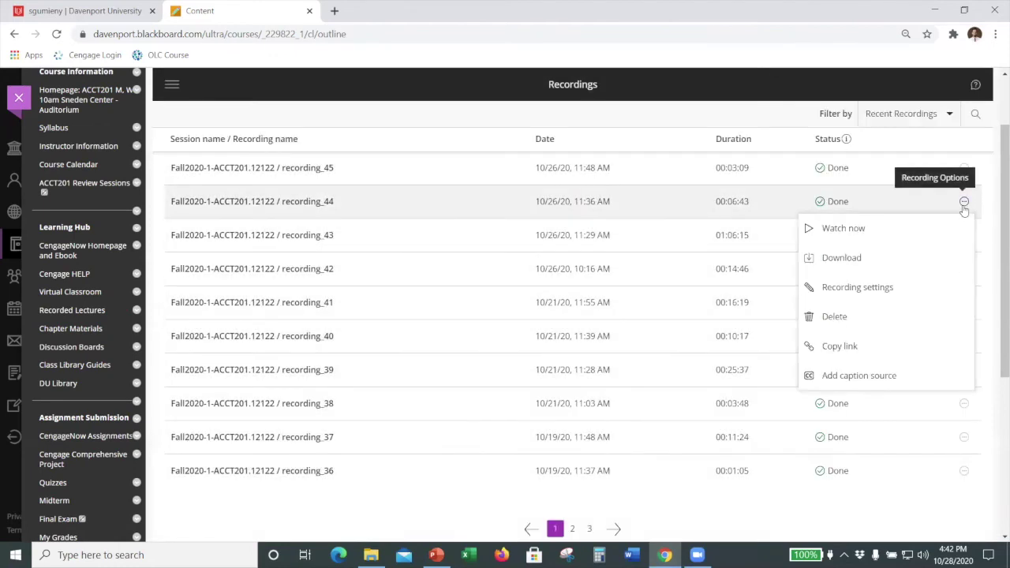
{"action": "left_click", "coordinate": [865, 292]}
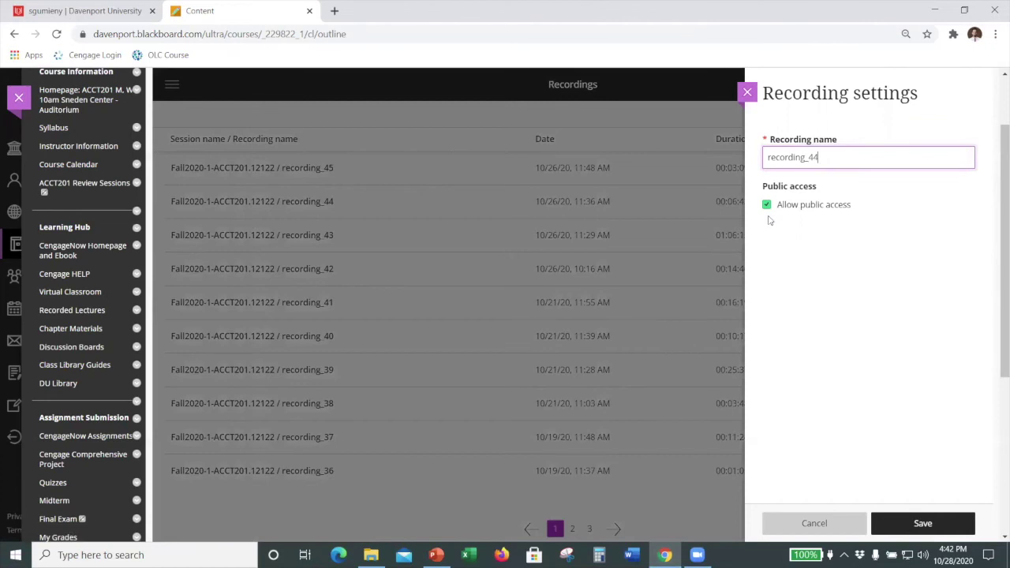
{"action": "left_click", "coordinate": [823, 525]}
Step: Copy the link to recording_44 and open the Chapter 8 and MIDTERM Review folder in Recorded Lectures
{"action": "left_click", "coordinate": [964, 202]}
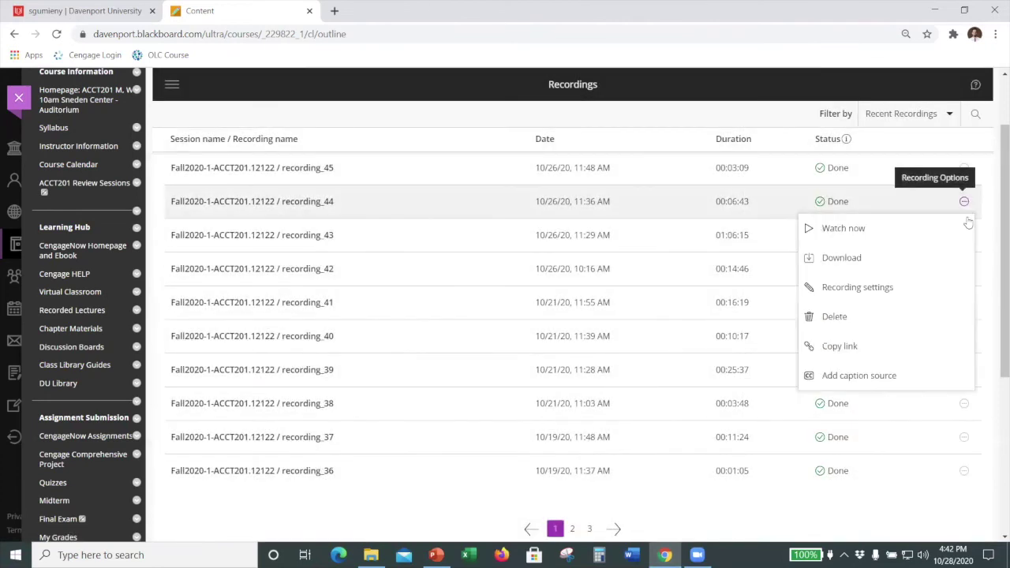
{"action": "left_click", "coordinate": [901, 349]}
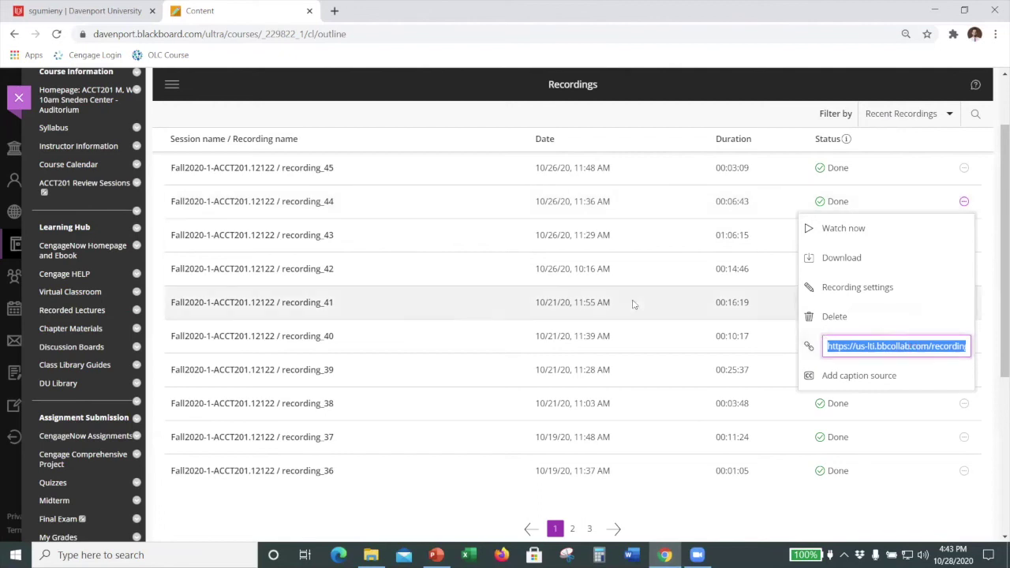
{"action": "left_click", "coordinate": [57, 314]}
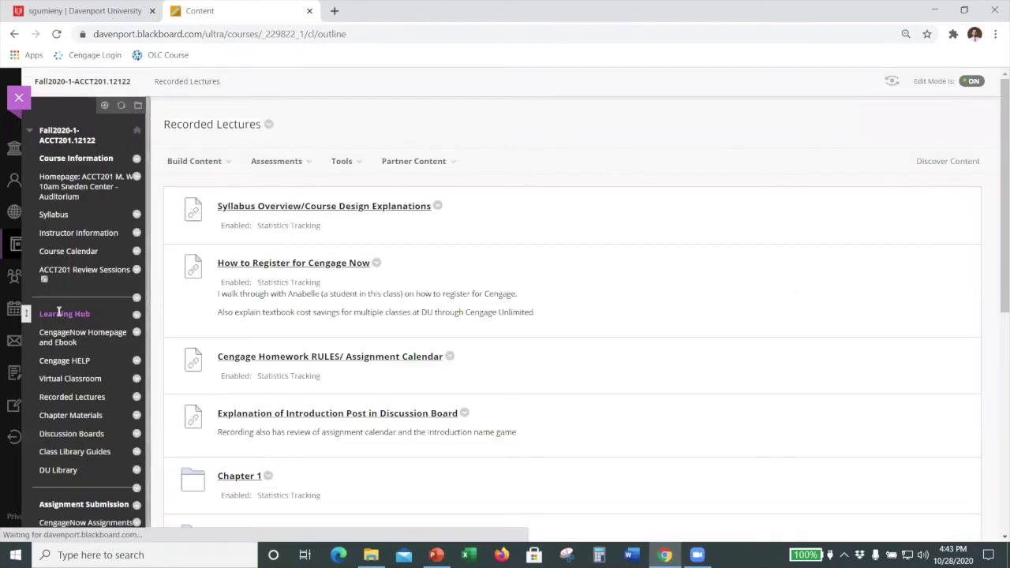
{"action": "scroll", "coordinate": [481, 256], "scroll_direction": "down", "scroll_amount": 3}
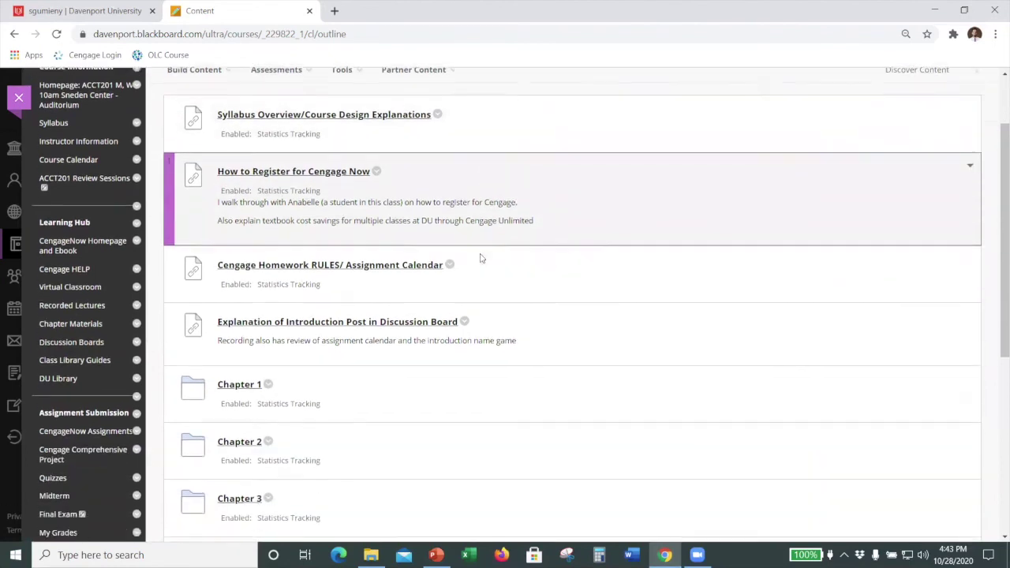
{"action": "scroll", "coordinate": [274, 200], "scroll_direction": "down", "scroll_amount": 2}
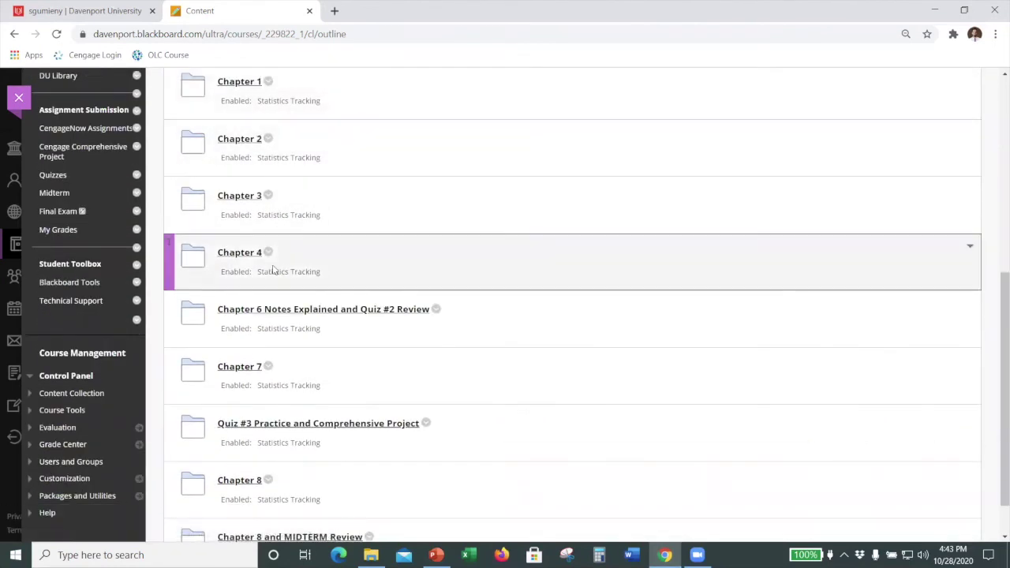
{"action": "scroll", "coordinate": [272, 269], "scroll_direction": "down", "scroll_amount": 1}
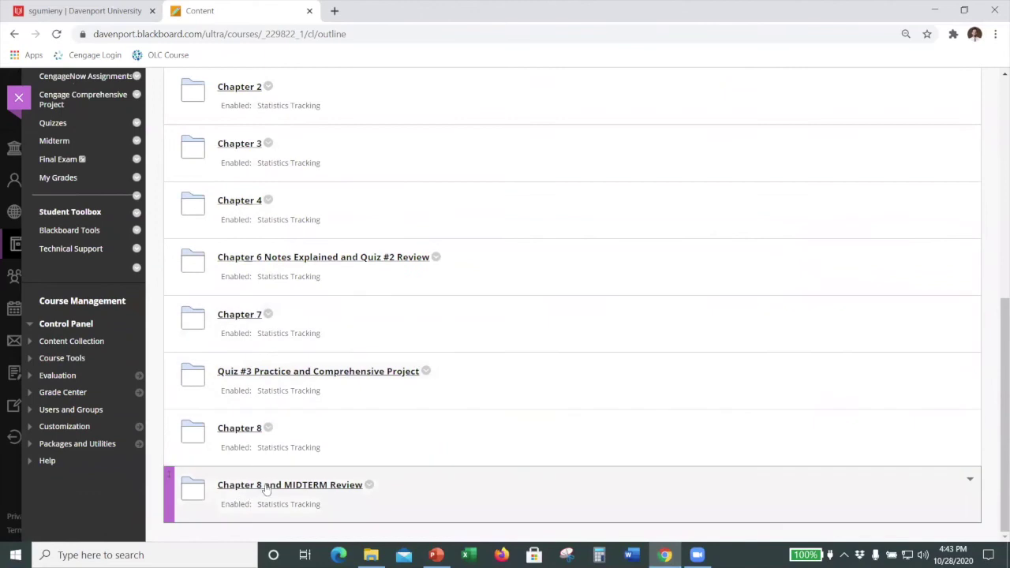
{"action": "left_click", "coordinate": [266, 487]}
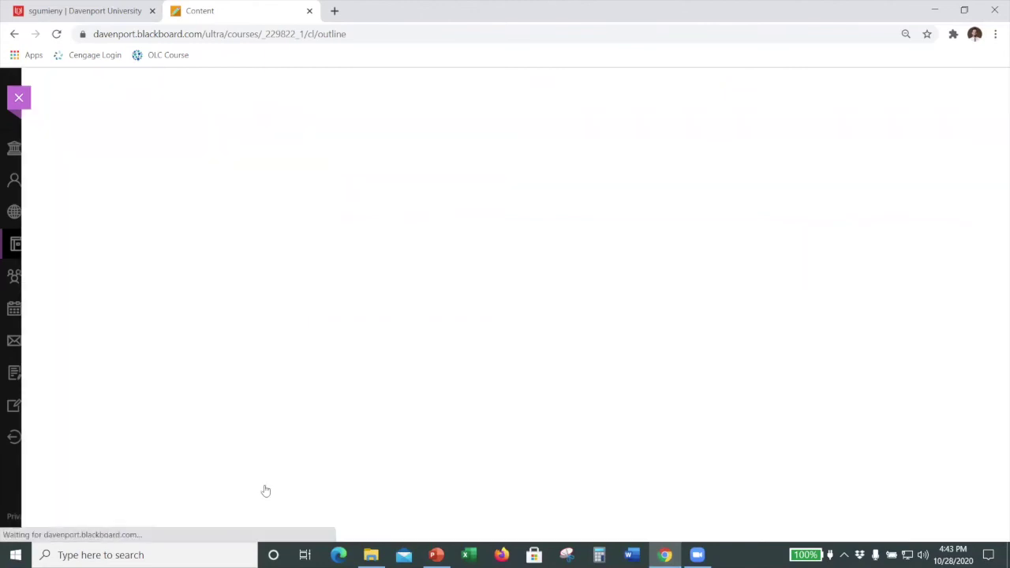
Step: Start a web link in the Chapter 8 and MIDTERM Review folder, with the copied recording link as its URL and LIFO as its name
{"action": "left_click", "coordinate": [199, 161]}
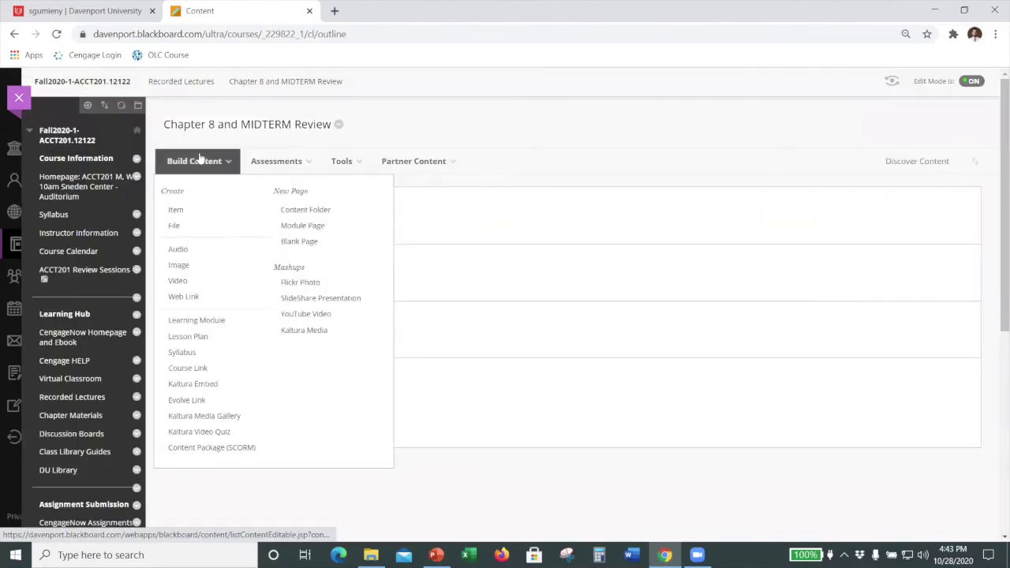
{"action": "left_click", "coordinate": [205, 296]}
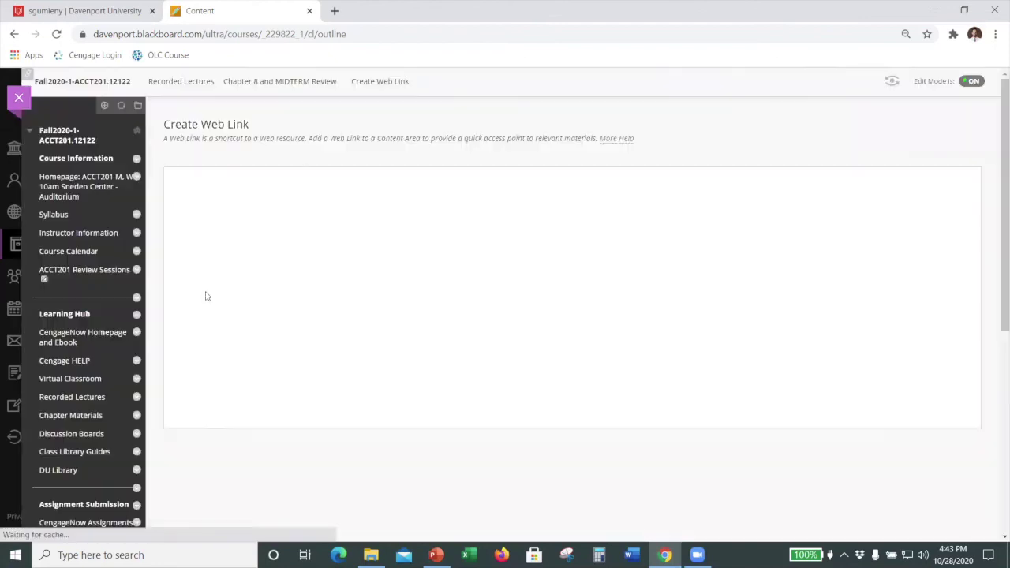
{"action": "right_click", "coordinate": [315, 275]}
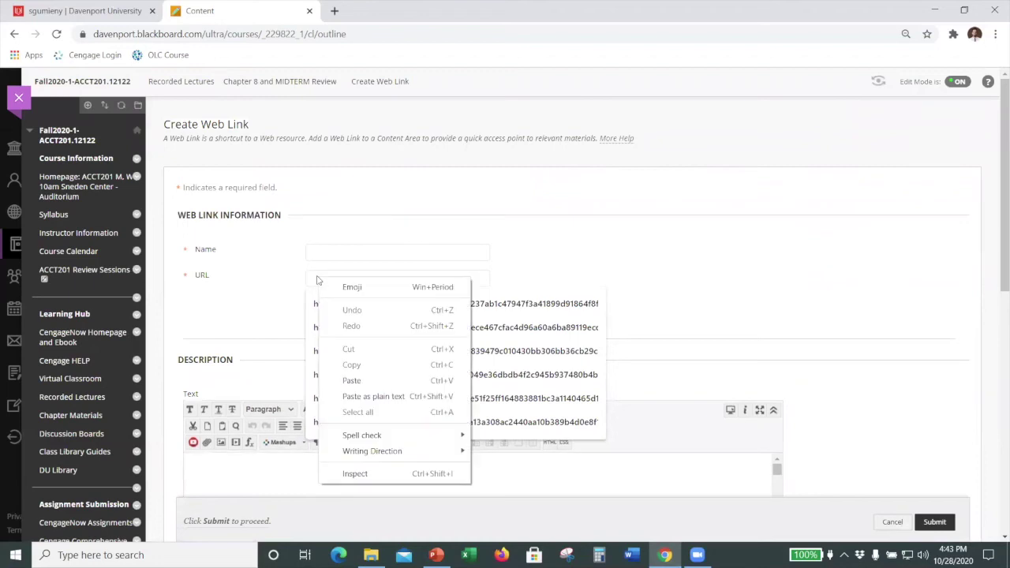
{"action": "key", "text": "Escape"}
{"action": "key", "text": "ctrl+v"}
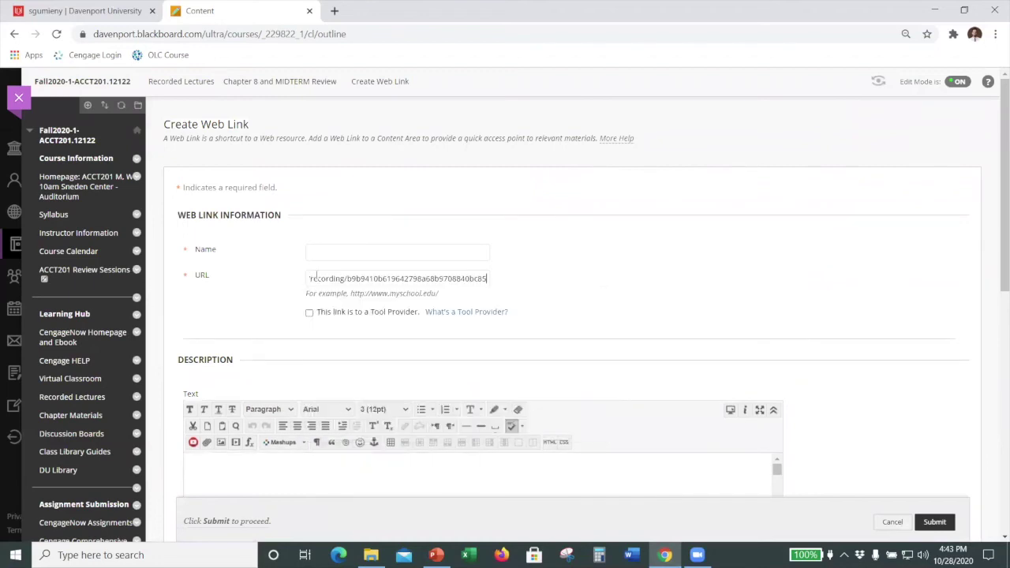
{"action": "left_click", "coordinate": [336, 251]}
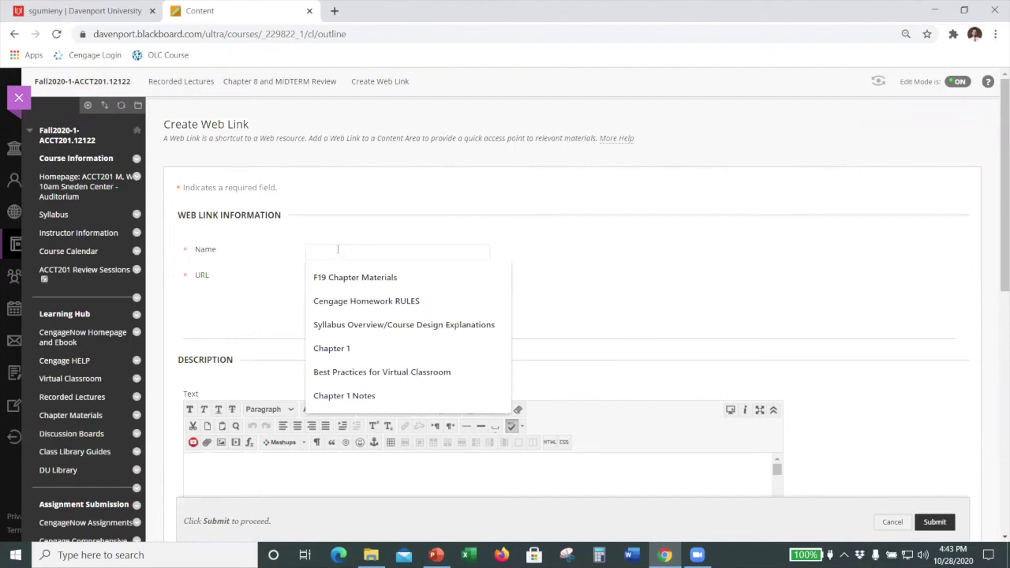
{"action": "type", "text": "LIFO"}
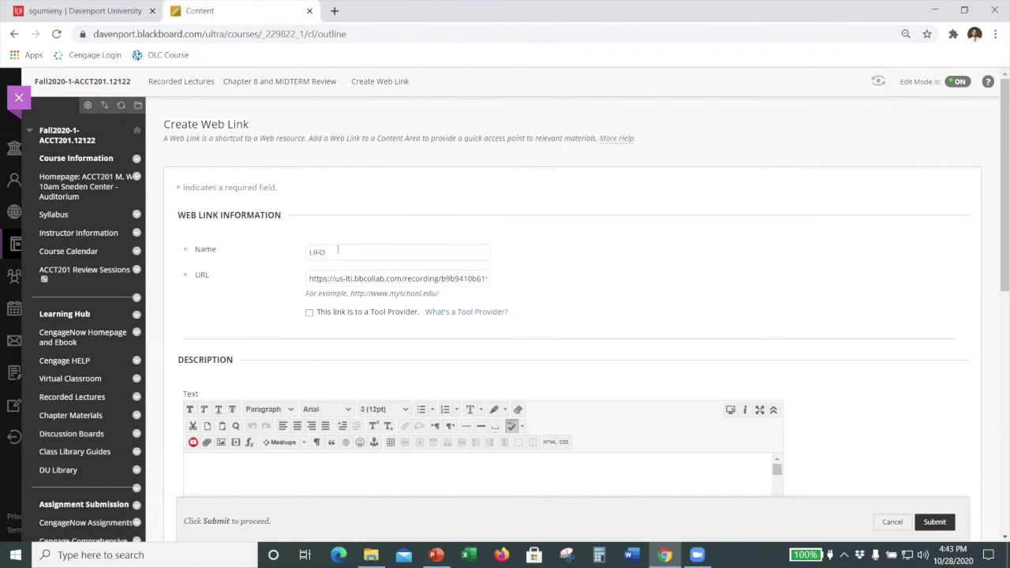
{"action": "left_click", "coordinate": [338, 250]}
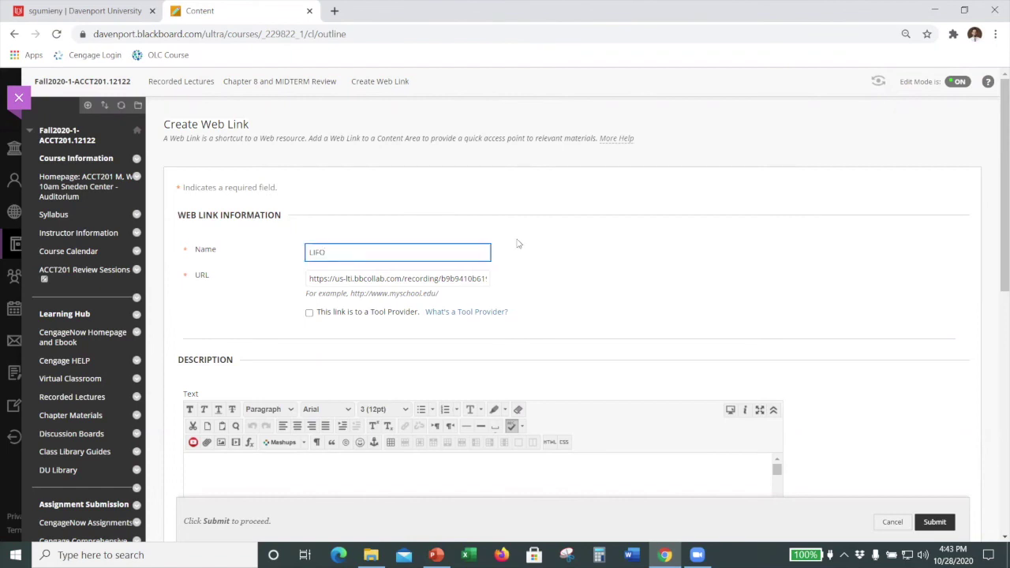
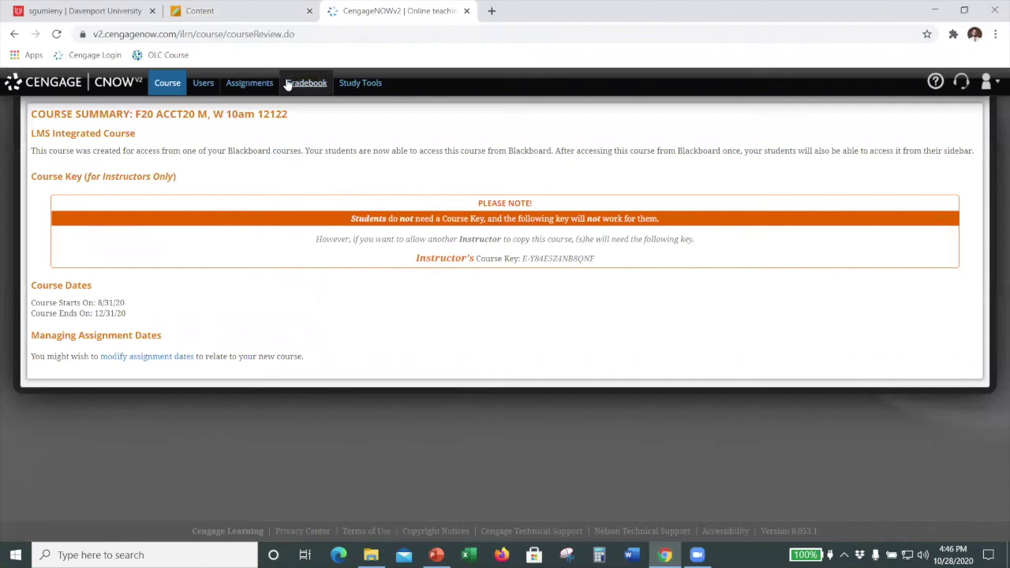
Step: Open Gradebook Analytics from the CNOWv2 gradebook's reports and review the class averages by assignment
{"action": "left_click", "coordinate": [312, 85]}
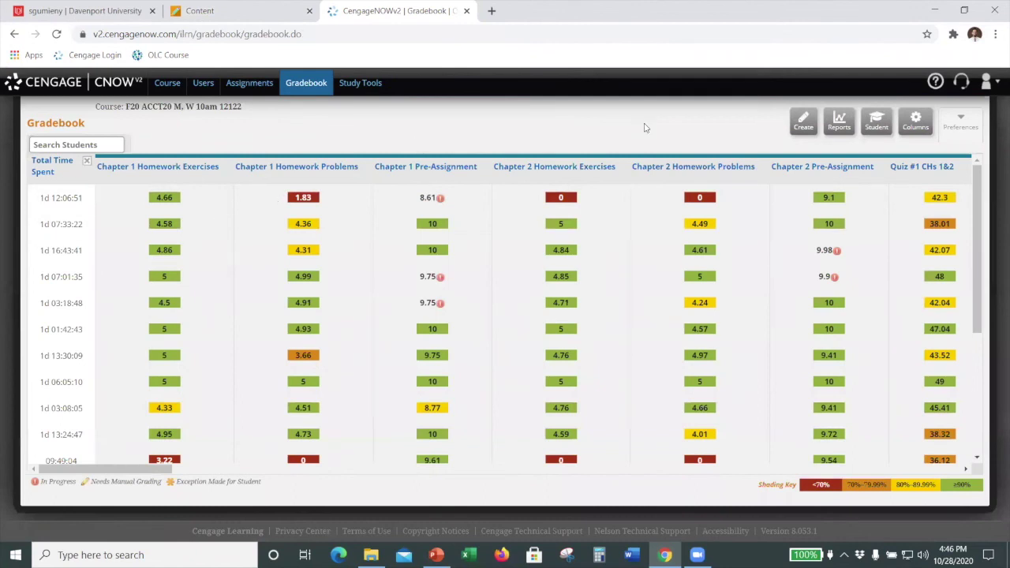
{"action": "left_click", "coordinate": [838, 123]}
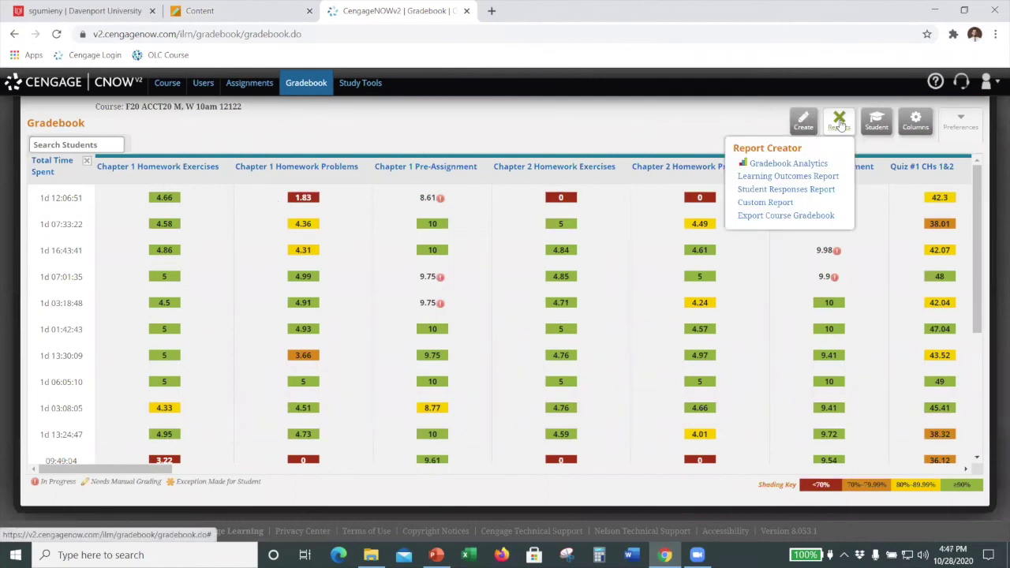
{"action": "left_click", "coordinate": [816, 164]}
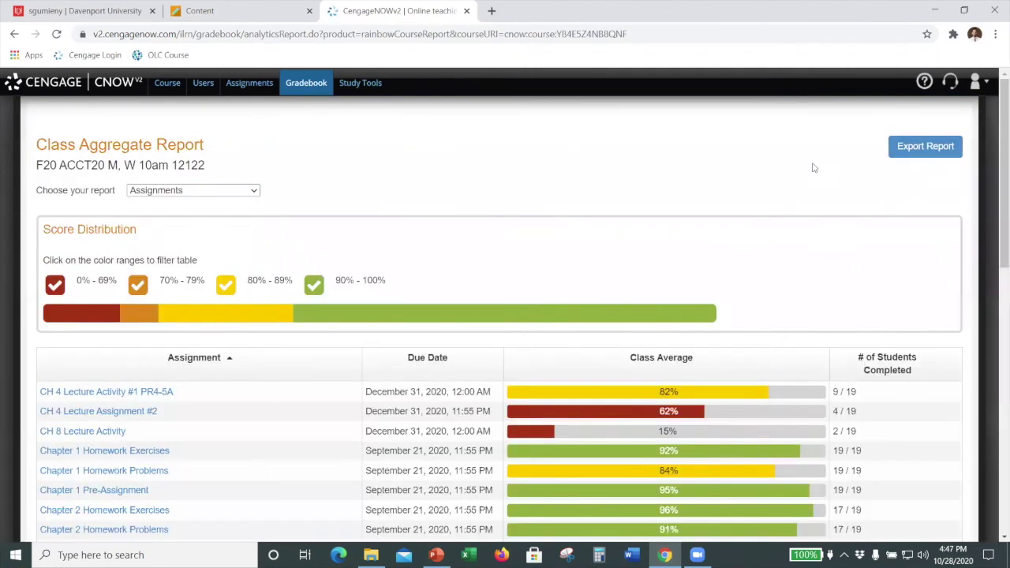
{"action": "scroll", "coordinate": [782, 165], "scroll_direction": "down", "scroll_amount": 2}
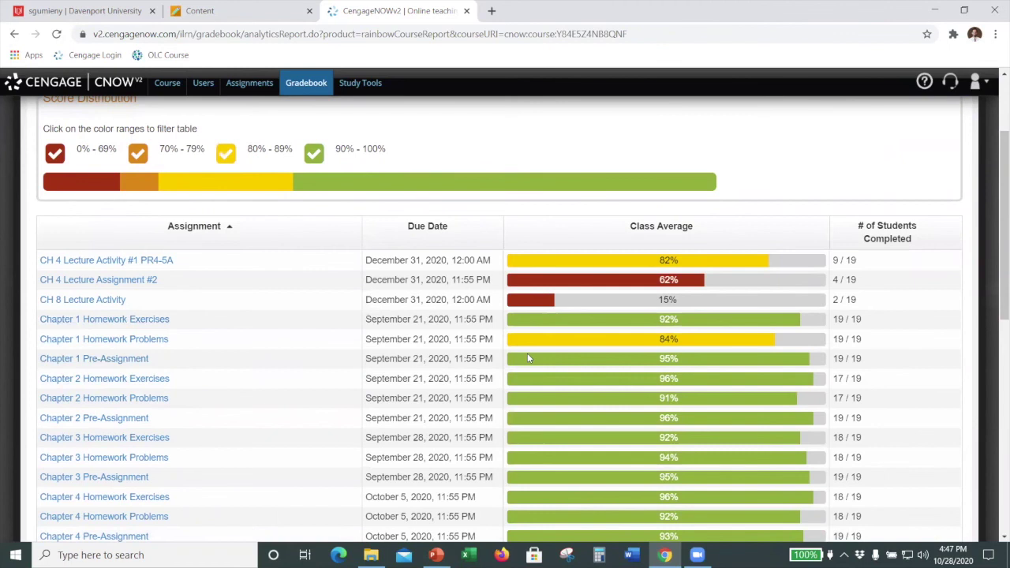
Step: Drill down into Chapter 1 Pre-Assignment and examine the statistics, score distribution and content of question PE.01.05.BLANKSHEET.ALGO
{"action": "left_click", "coordinate": [102, 360]}
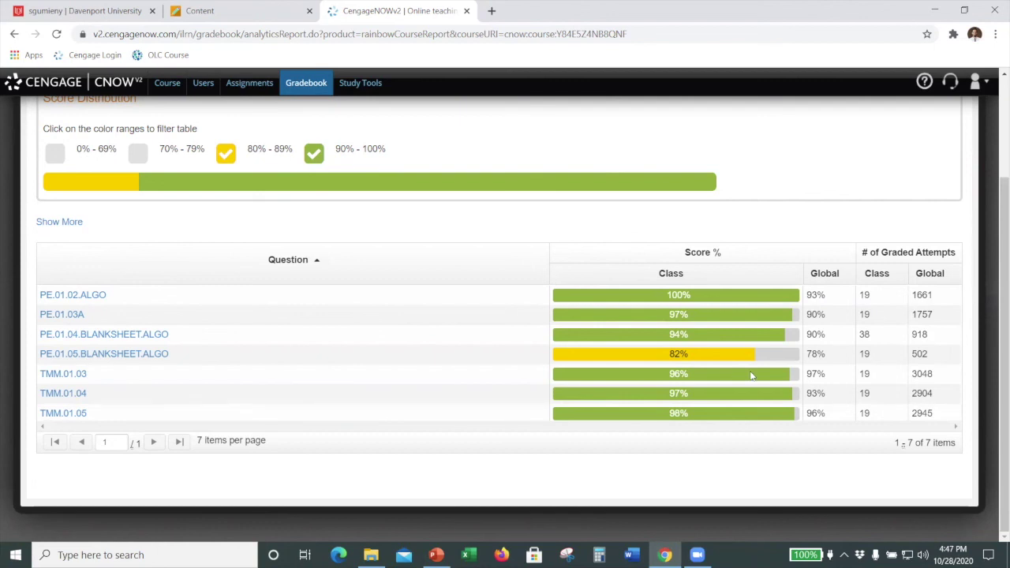
{"action": "left_click", "coordinate": [140, 356]}
{"action": "scroll", "coordinate": [398, 287], "scroll_direction": "down", "scroll_amount": 2}
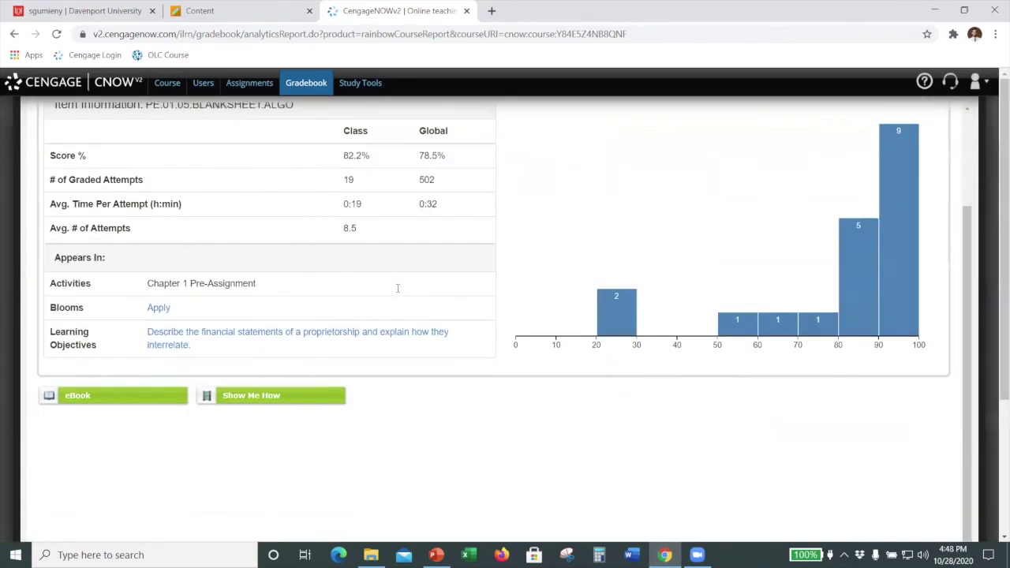
{"action": "scroll", "coordinate": [386, 290], "scroll_direction": "up", "scroll_amount": 2}
{"action": "scroll", "coordinate": [381, 292], "scroll_direction": "down", "scroll_amount": 1}
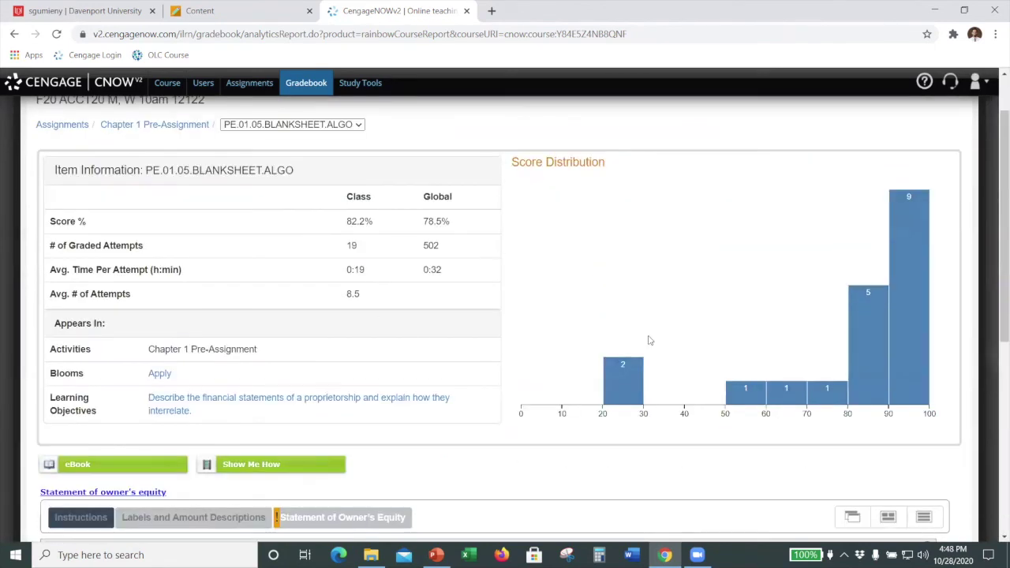
{"action": "scroll", "coordinate": [649, 340], "scroll_direction": "down", "scroll_amount": 4}
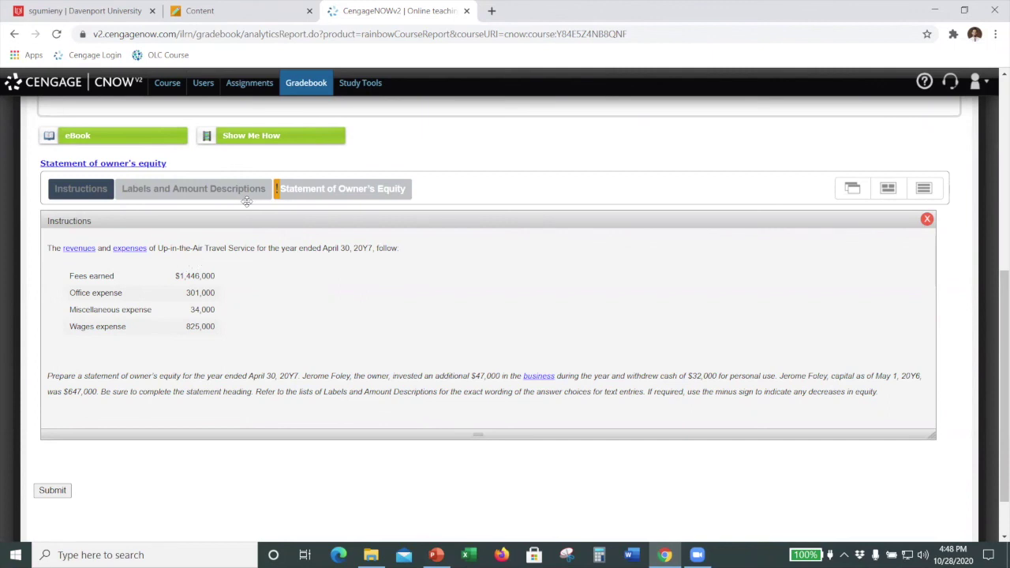
{"action": "scroll", "coordinate": [303, 181], "scroll_direction": "up", "scroll_amount": 3}
{"action": "scroll", "coordinate": [303, 182], "scroll_direction": "up", "scroll_amount": 3}
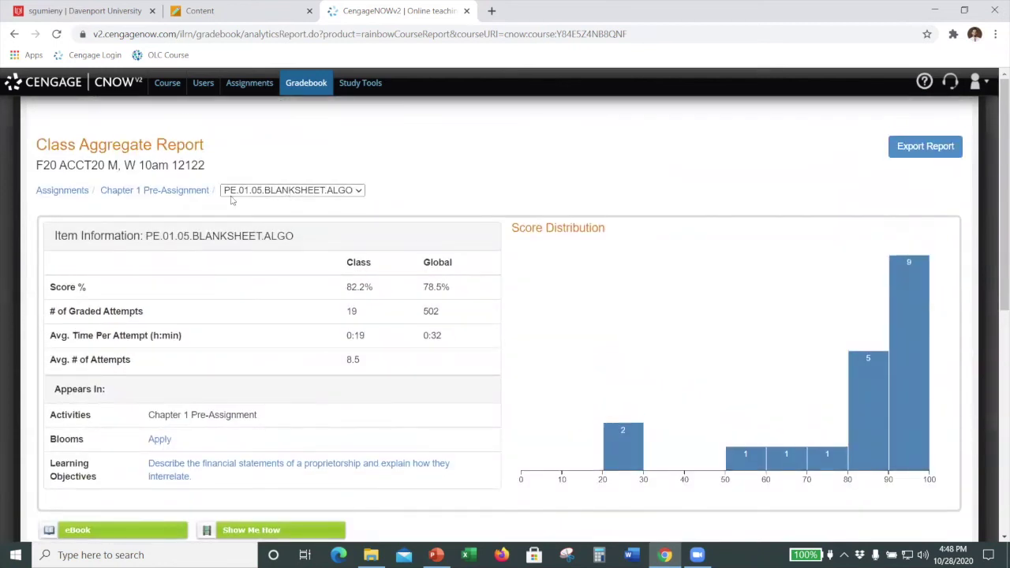
Step: Return to the class report, switch it to Learning Objectives, and view the questions for the financial statements of a merchandising business
{"action": "left_click", "coordinate": [70, 193]}
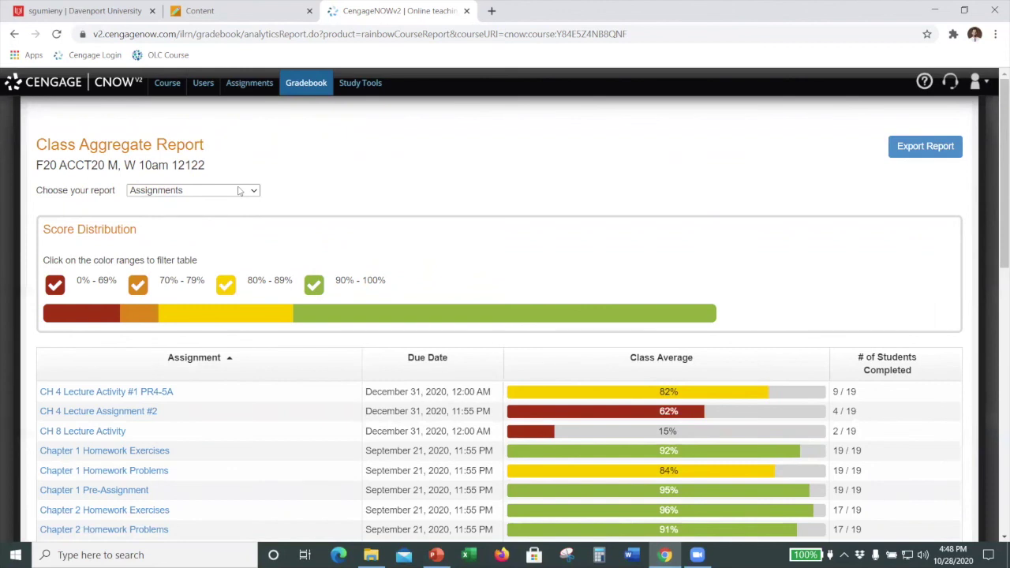
{"action": "left_click", "coordinate": [240, 192]}
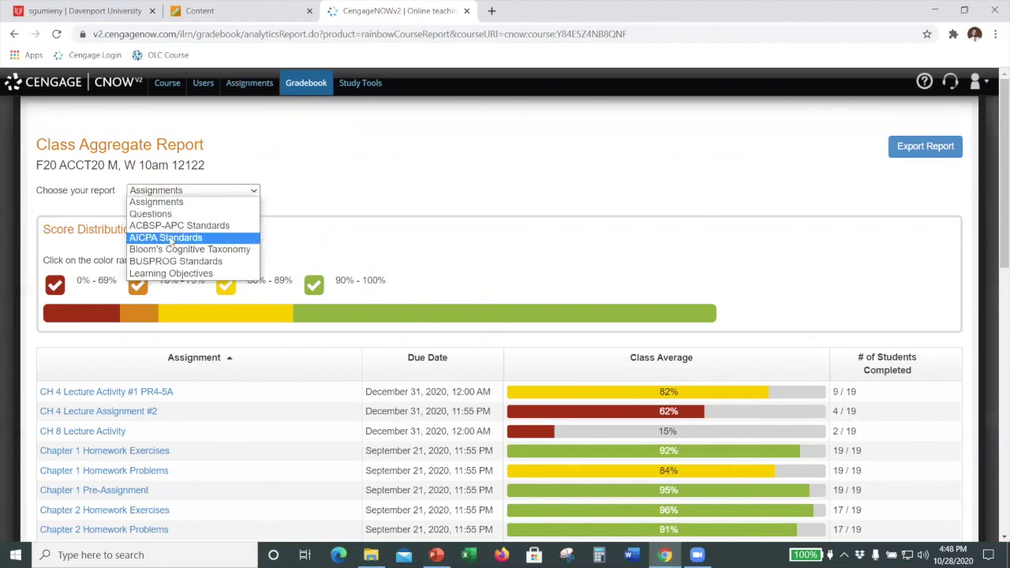
{"action": "left_click", "coordinate": [182, 273]}
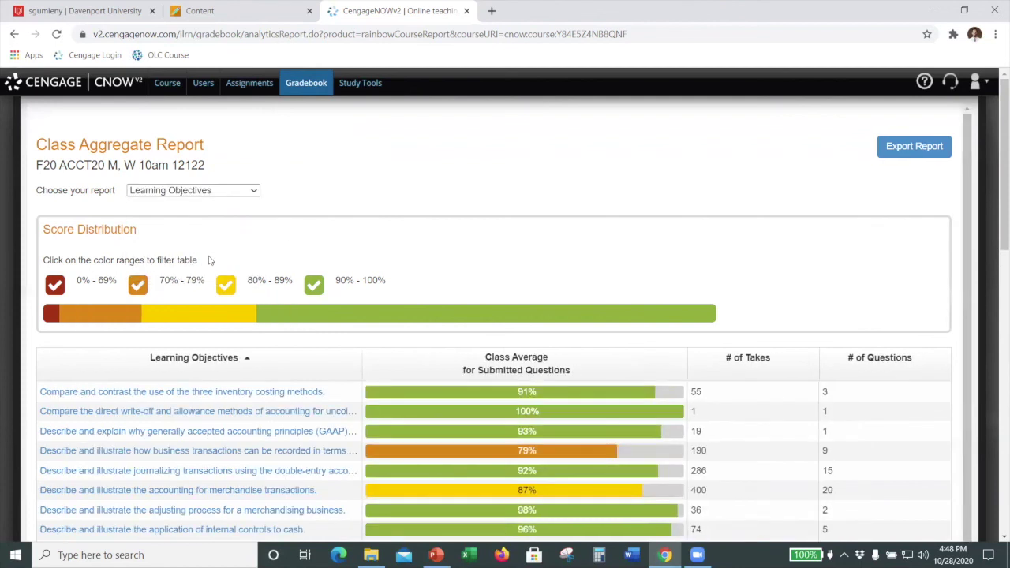
{"action": "scroll", "coordinate": [213, 260], "scroll_direction": "down", "scroll_amount": 3}
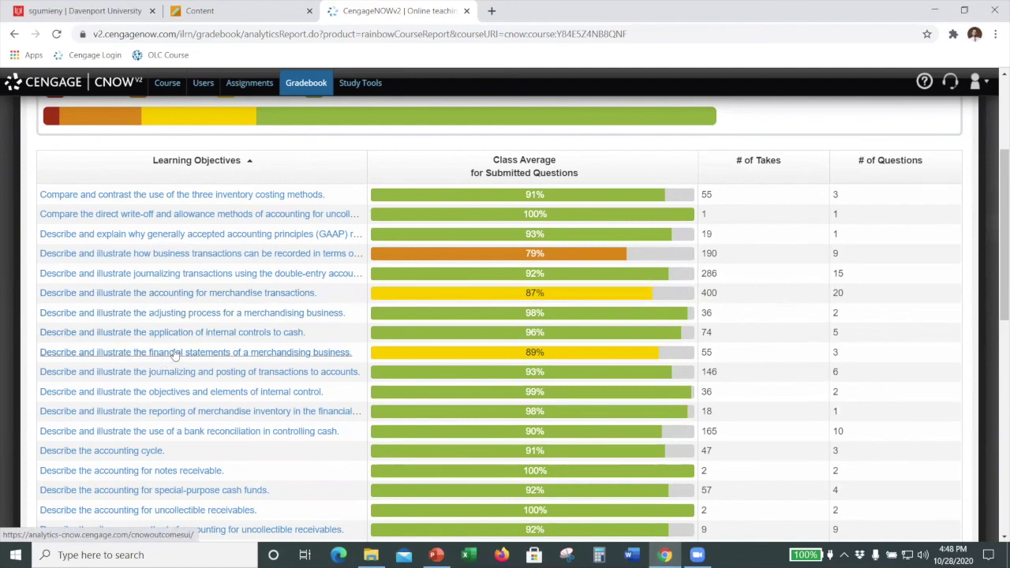
{"action": "left_click", "coordinate": [264, 352]}
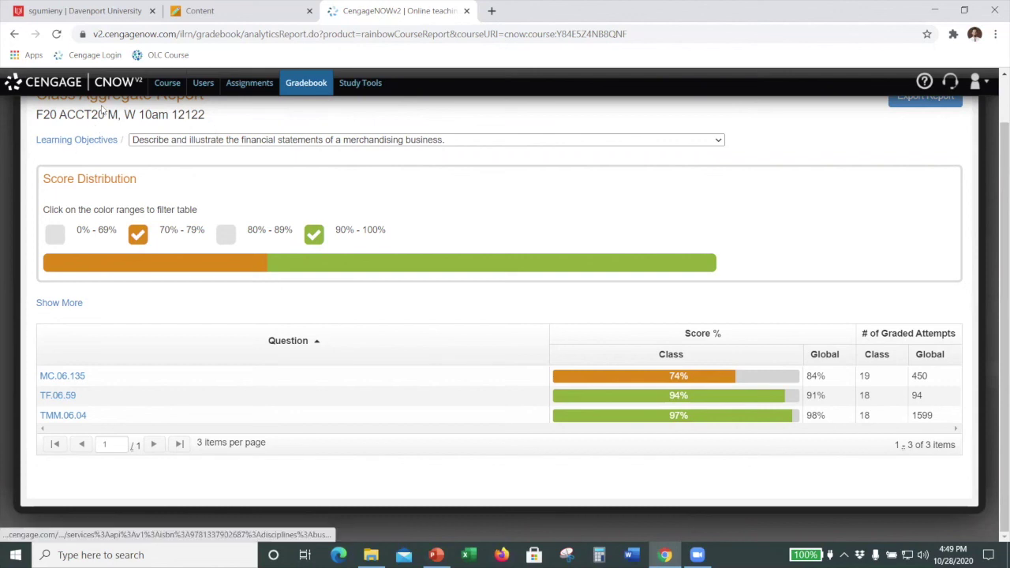
Step: Switch to PowerPoint, start the slide show from the CNOWv2 Gradebook slide, and advance through its Learning Objective and Question graphics
{"action": "left_click", "coordinate": [436, 555]}
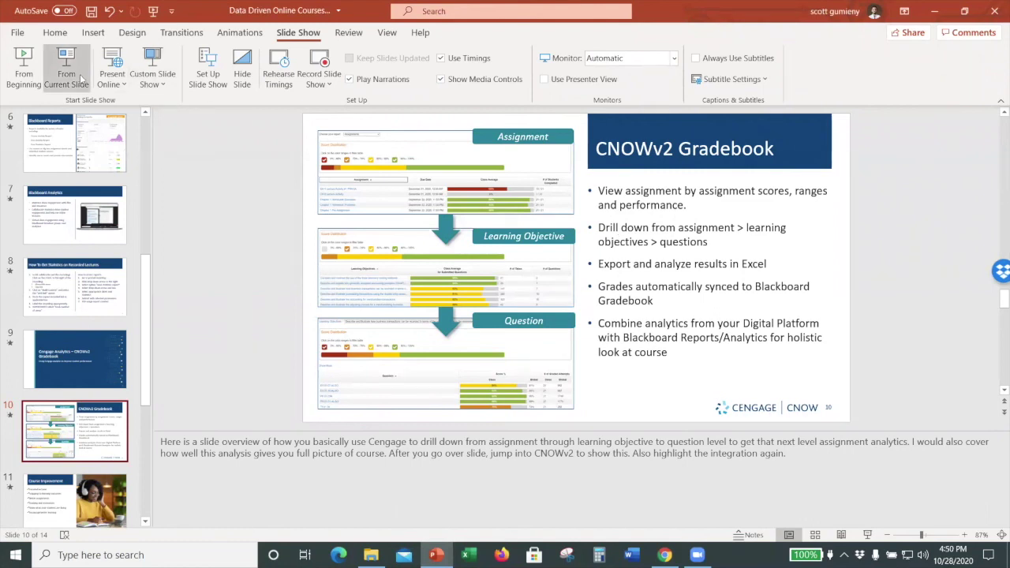
{"action": "key", "text": "shift+F5"}
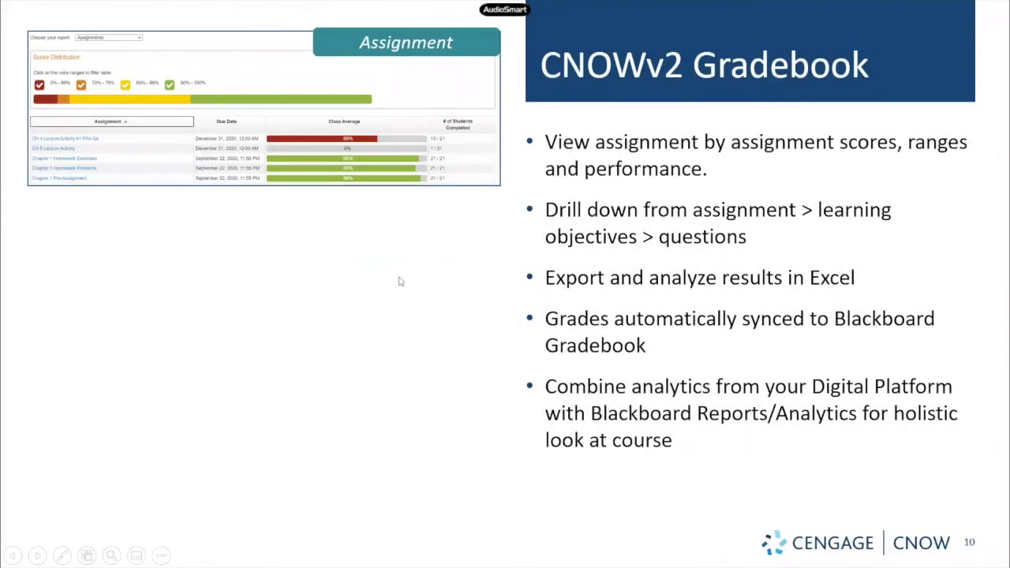
{"action": "left_click", "coordinate": [420, 307]}
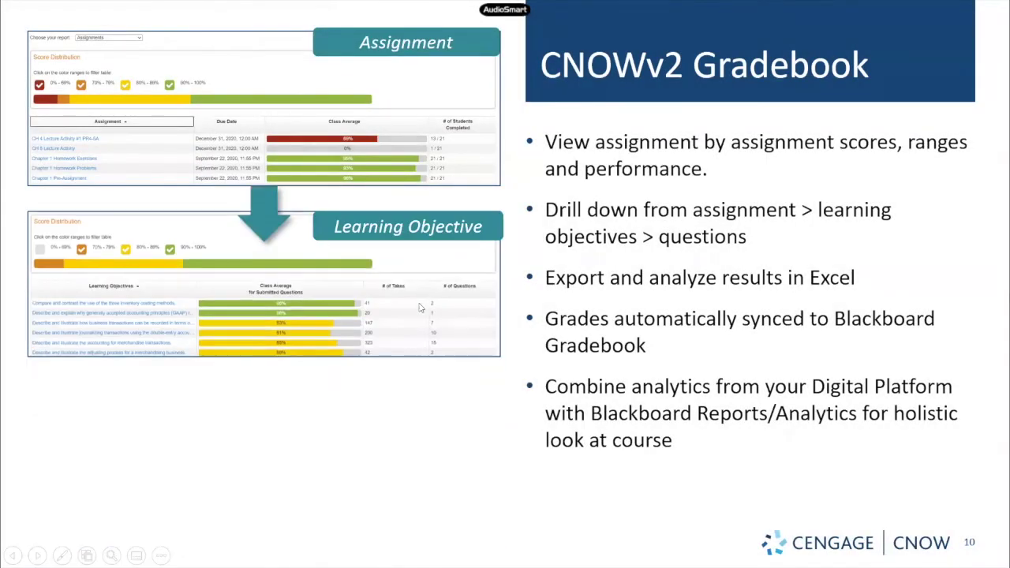
{"action": "left_click", "coordinate": [521, 214]}
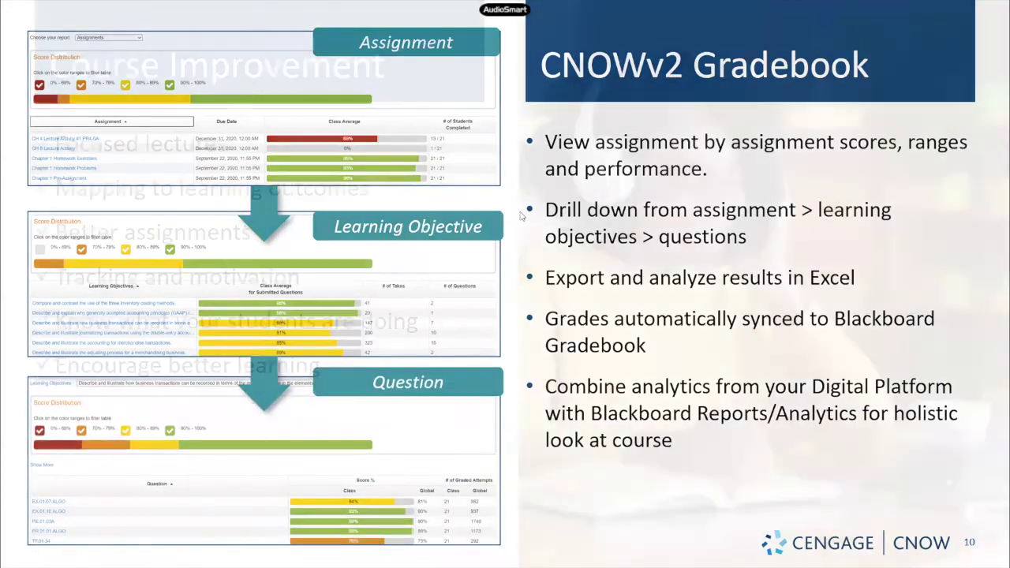